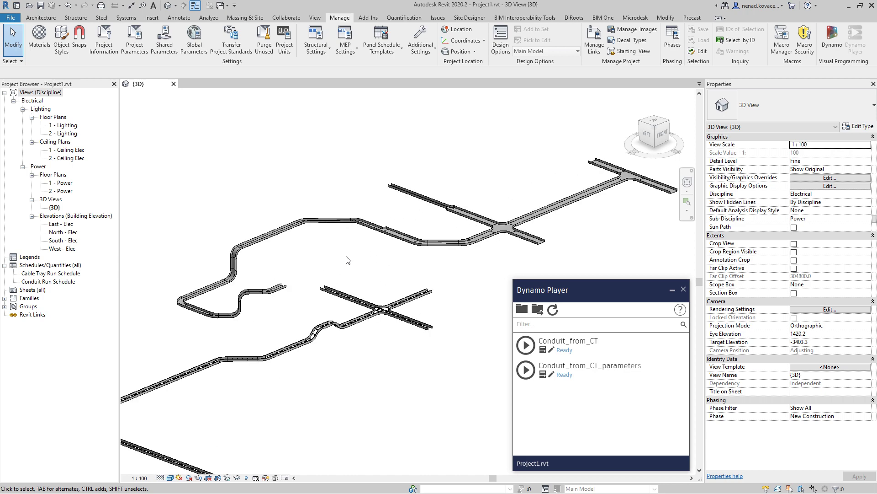
Inspect the upper channel and lower ladder cable tray segments in the 3D view
click(449, 246)
shift+middle_drag(449, 246, 453, 226)
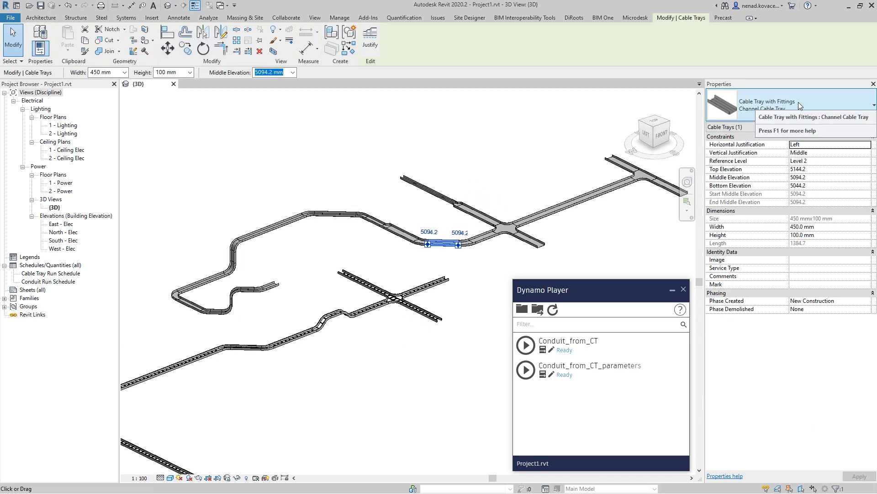
click(363, 320)
click(374, 312)
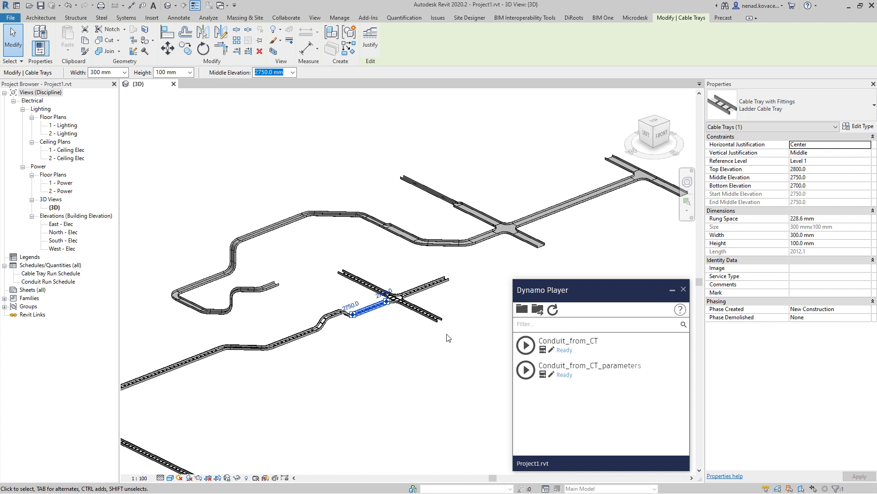
shift+middle_drag(378, 323, 362, 315)
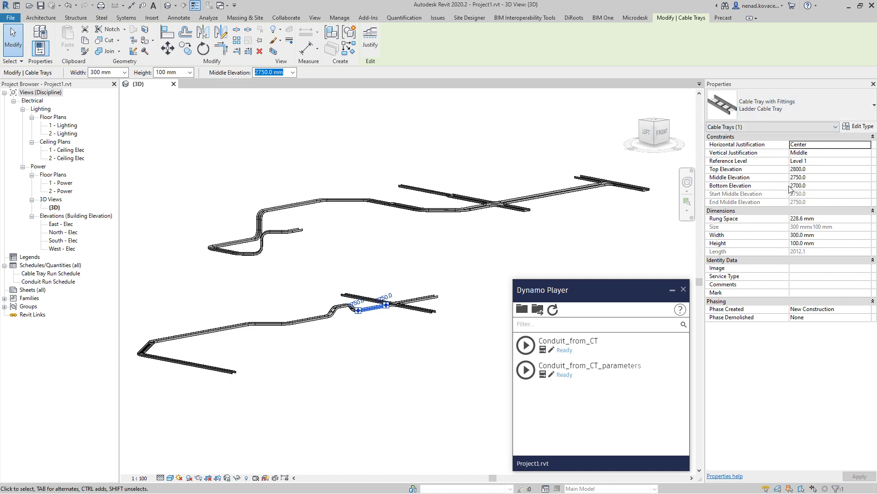
click(478, 208)
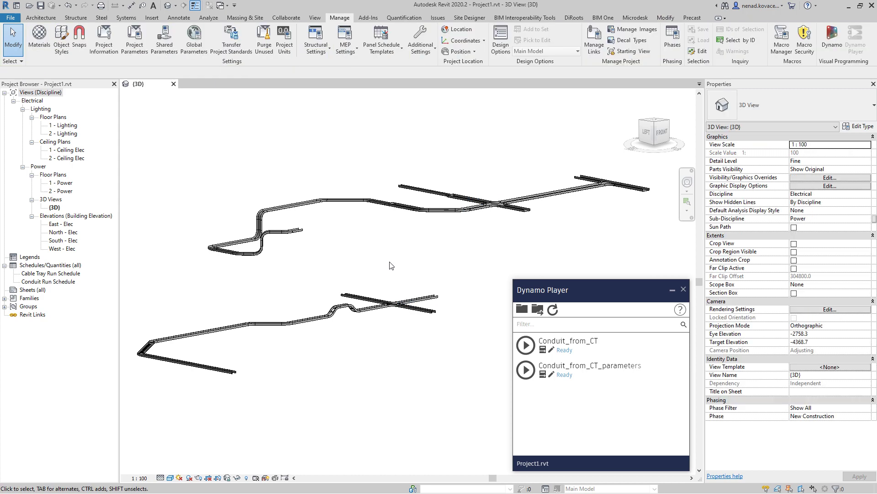
Clear the selection and run the Conduit_from_CT script from Dynamo Player
key(Escape)
shift+middle_drag(394, 263, 397, 304)
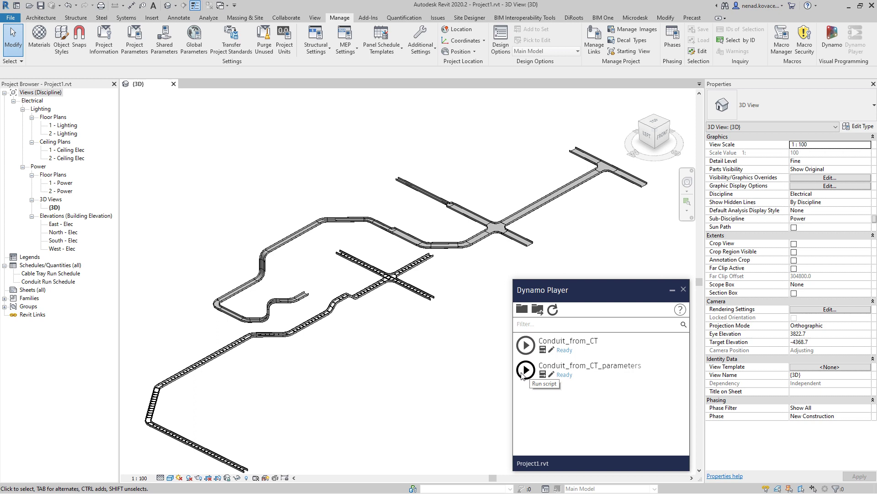
click(526, 346)
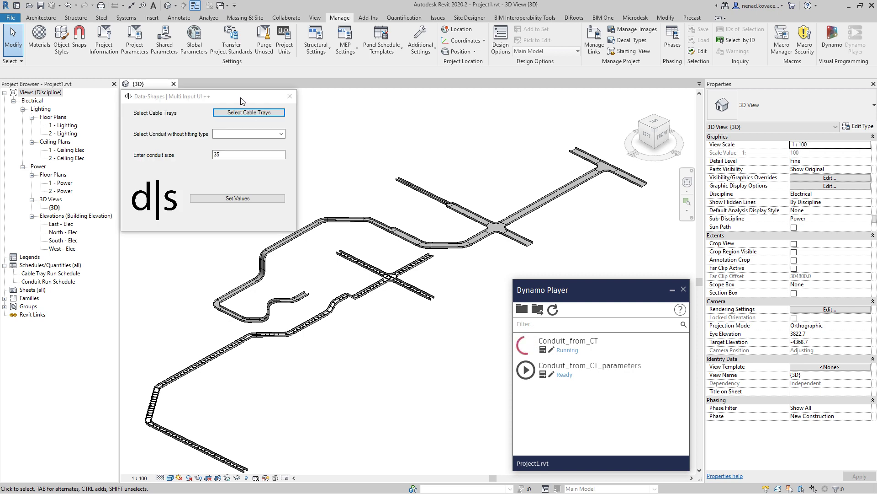
Move the Data-Shapes dialog aside and window-select the upper channel cable tray run
drag(242, 101, 134, 103)
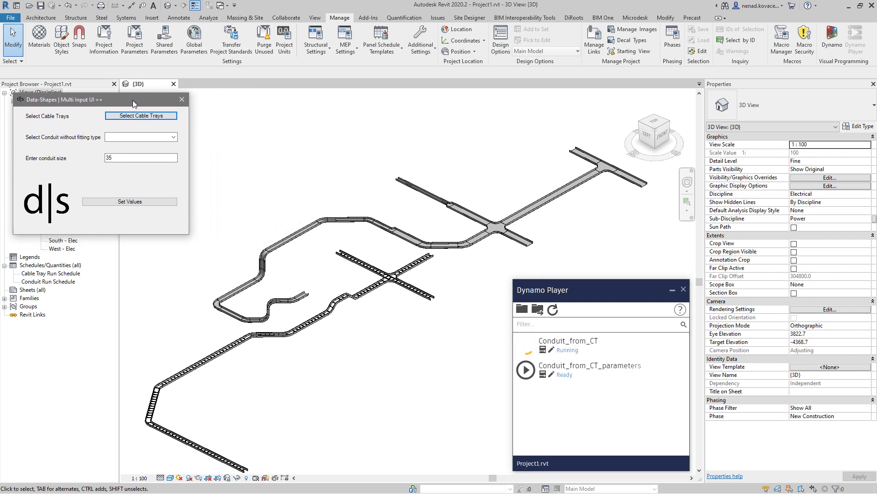
click(141, 115)
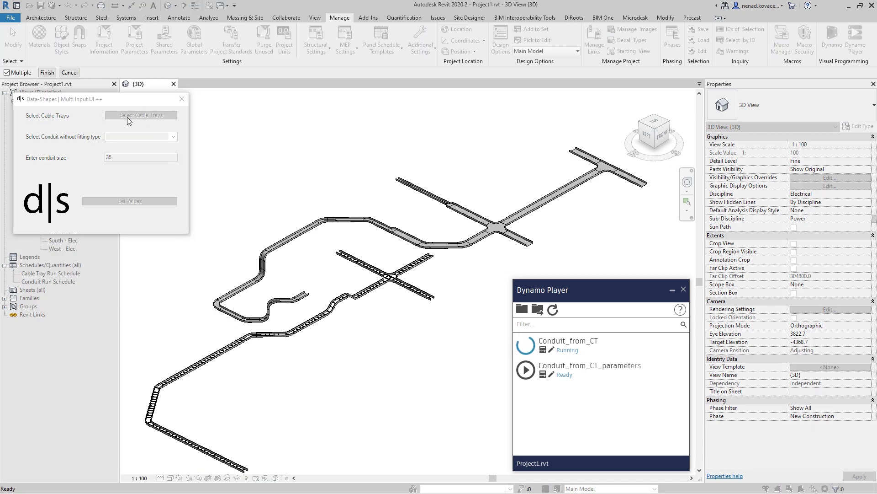
shift+middle_drag(457, 317, 451, 238)
drag(198, 104, 501, 255)
shift+middle_drag(310, 247, 358, 244)
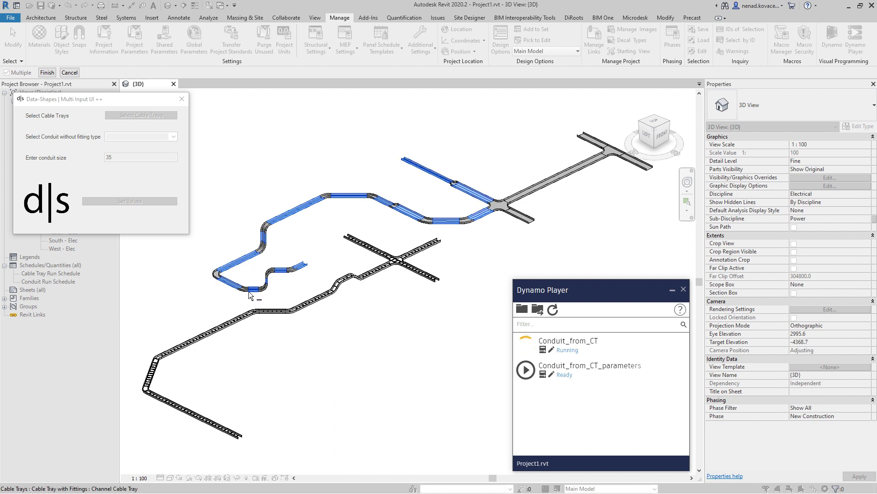
Finish tray picking, set conduit type Electrical Metallic Tubing (EMT) at size 21, and apply
click(47, 73)
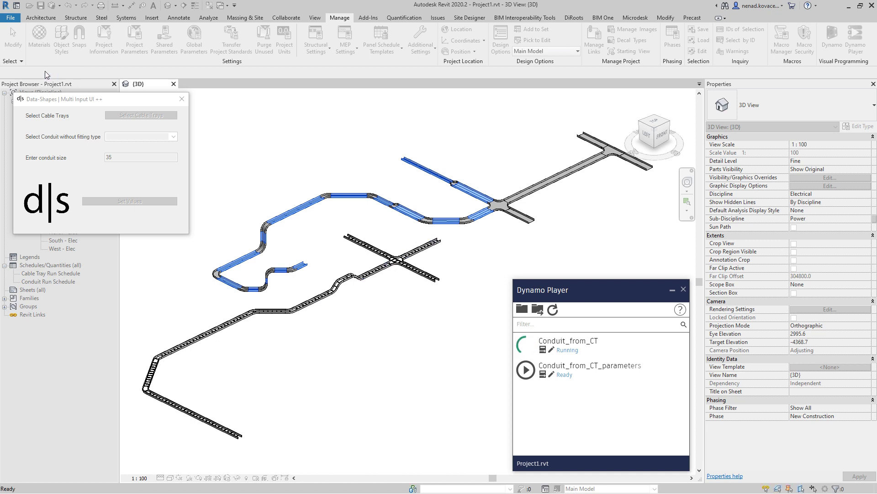
click(173, 137)
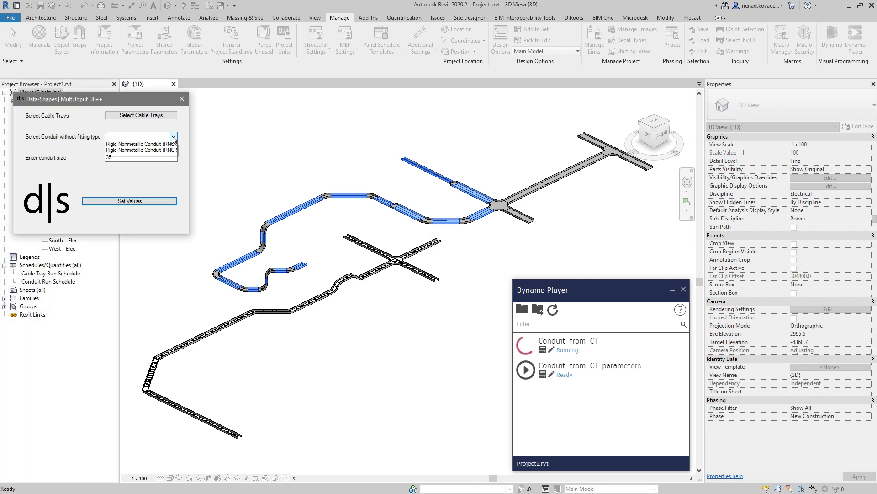
click(173, 137)
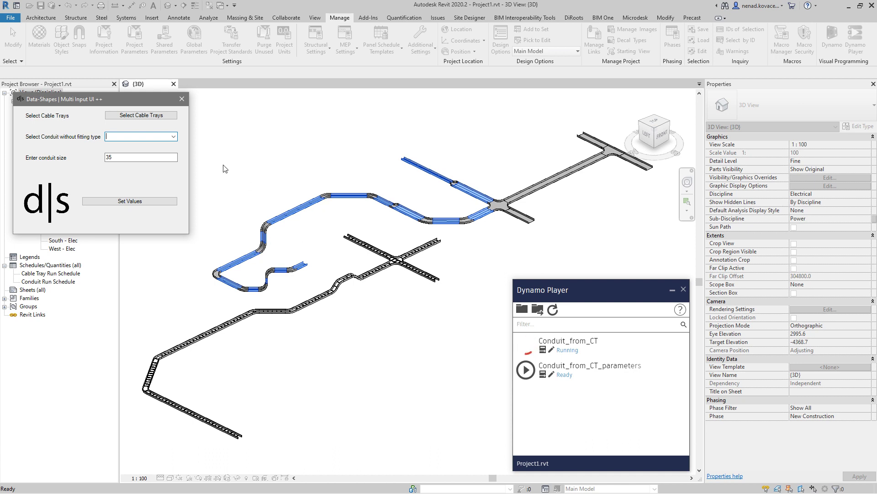
click(176, 138)
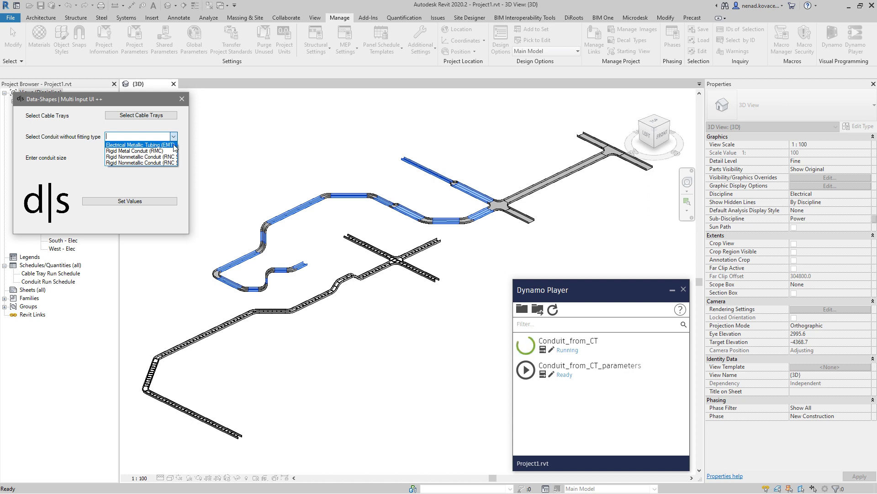
click(164, 145)
click(140, 157)
text(35)
key(Tab)
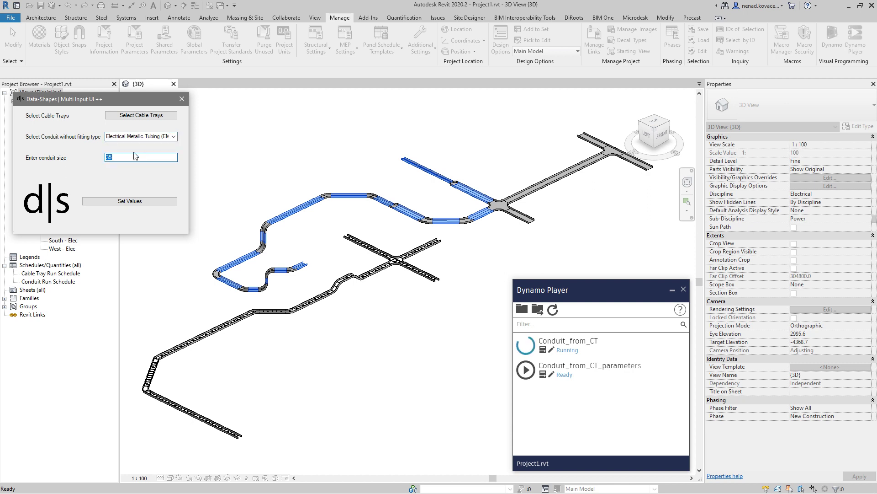
text(21)
click(120, 201)
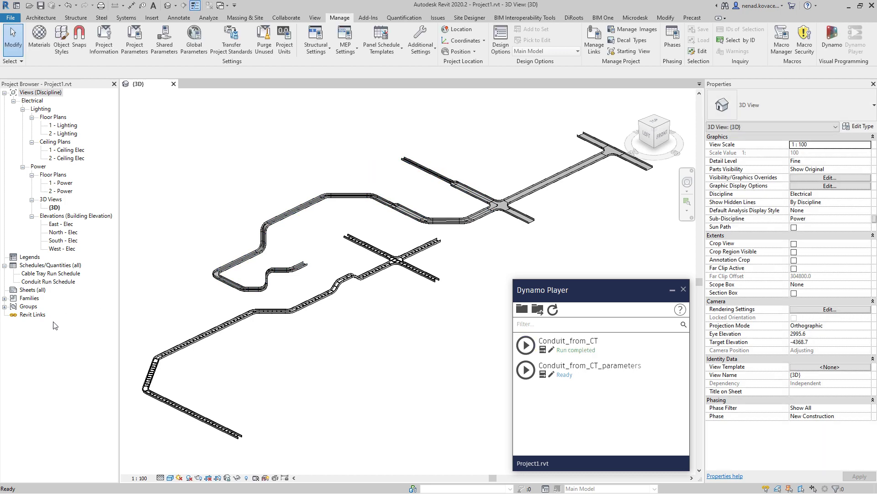
Highlight the Conduit Run Schedule's first conduit, length 3542, in the 3D model
click(51, 281)
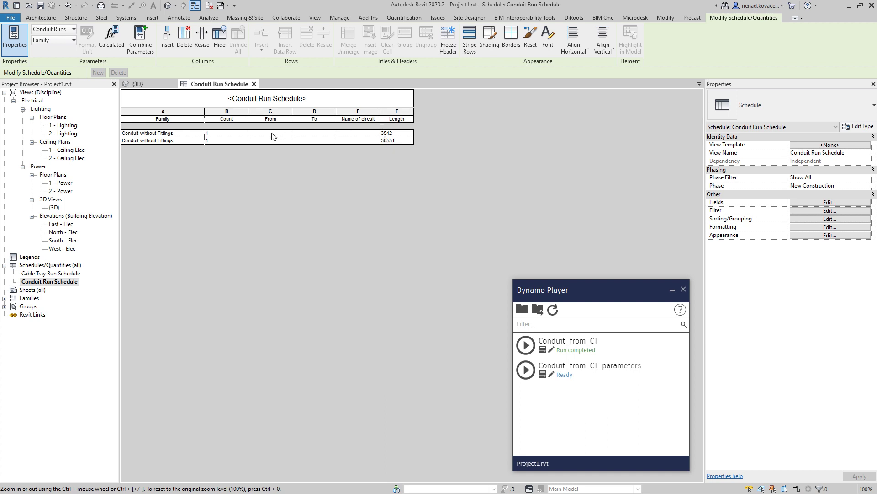
click(390, 133)
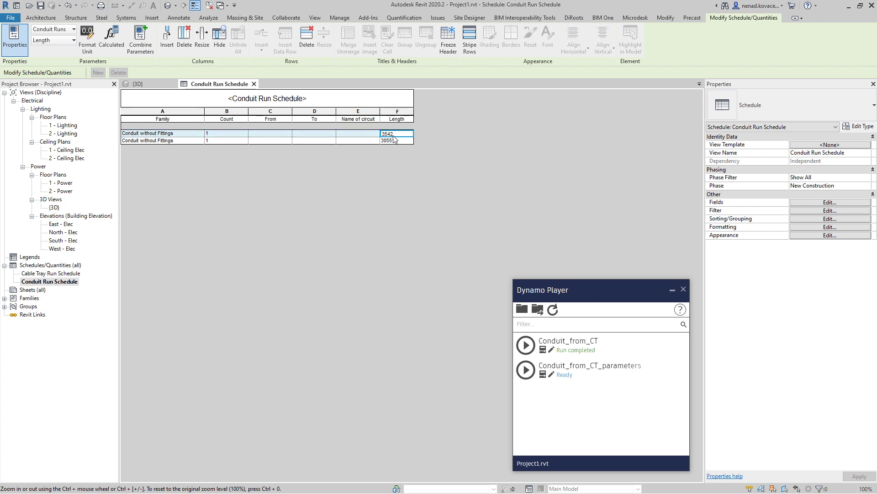
click(631, 41)
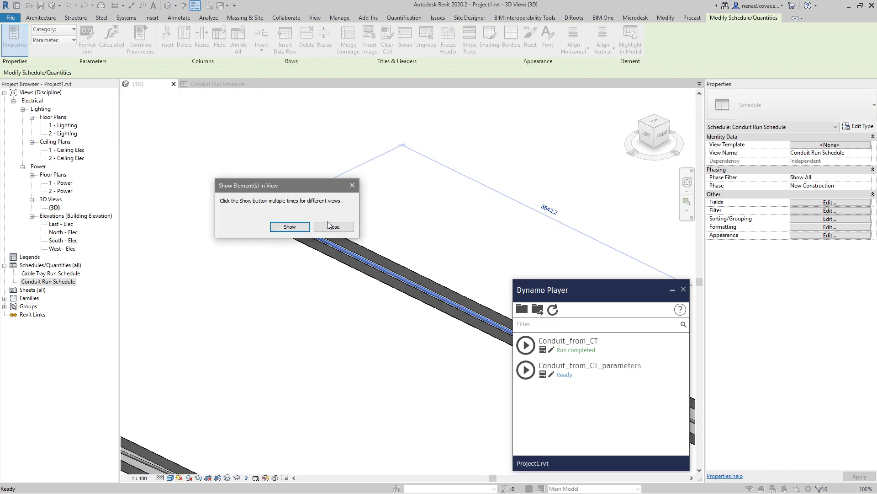
click(328, 223)
scroll(204, 204, down, 3)
shift+middle_drag(257, 264, 329, 266)
scroll(349, 267, up, 5)
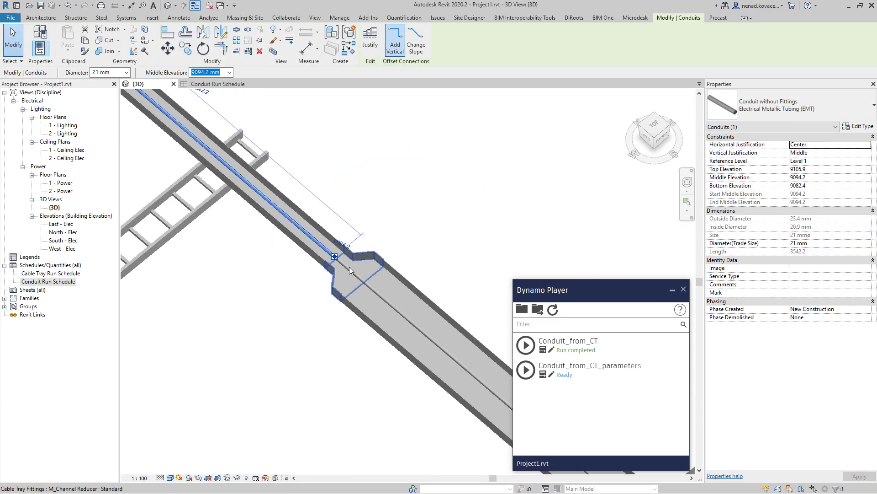
Join the two conduit pieces with Trim/Extend to Corner, giving one 34093-long run in the schedule
click(404, 223)
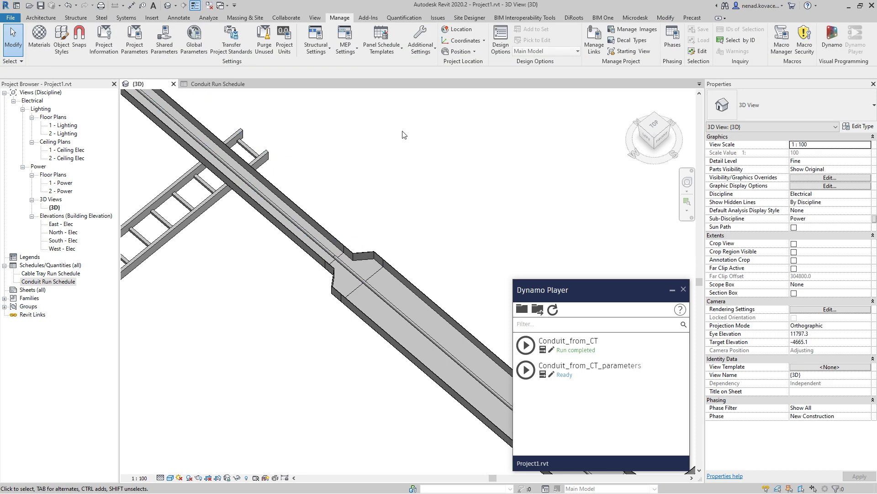
click(666, 18)
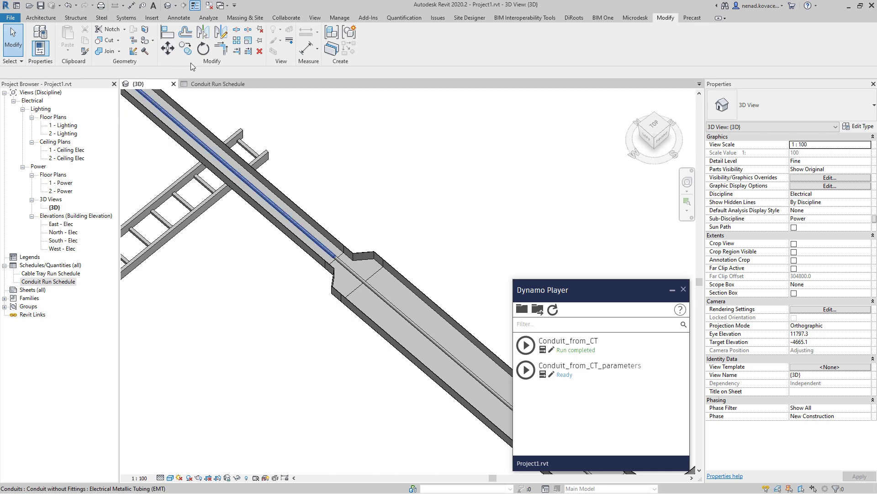
click(221, 48)
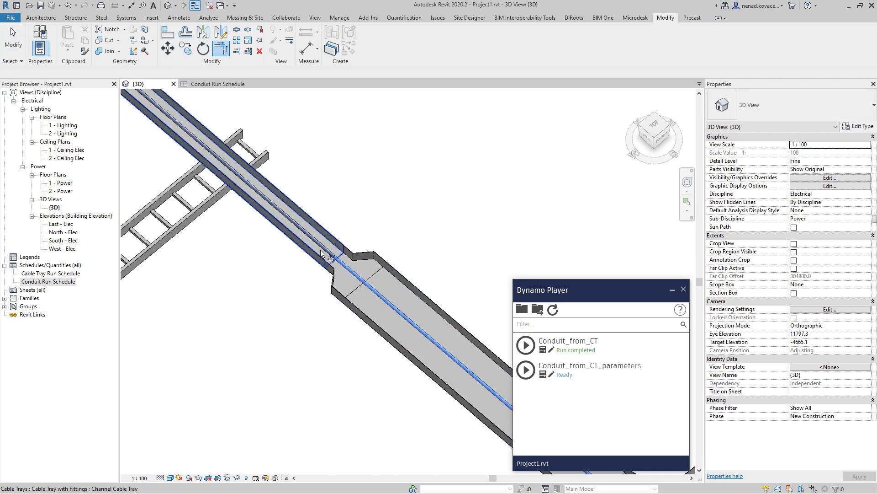
key(Escape)
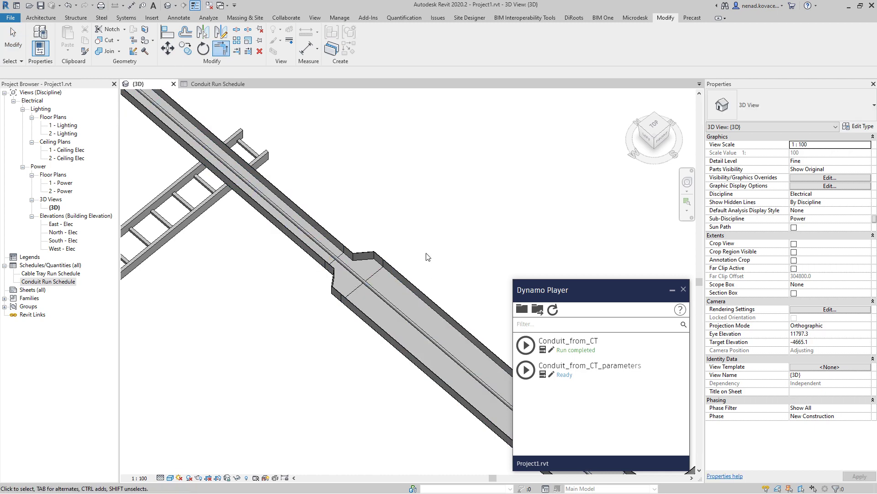
scroll(421, 251, down, 2)
click(213, 82)
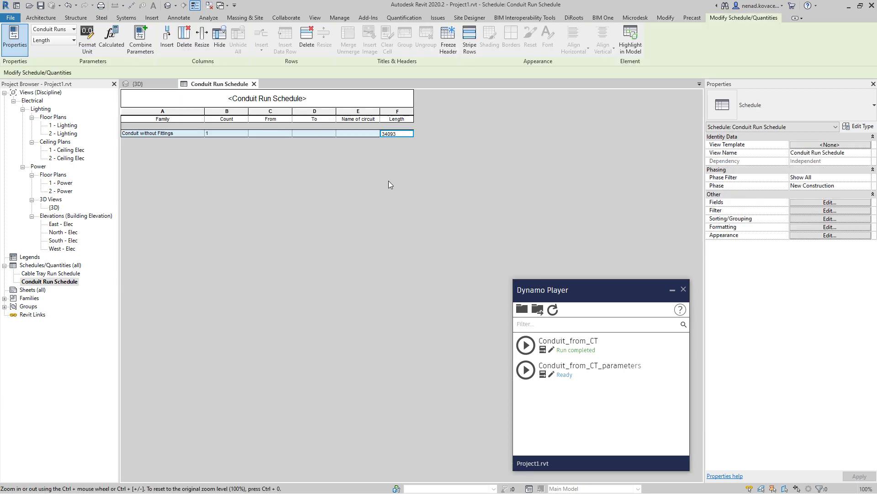
click(137, 84)
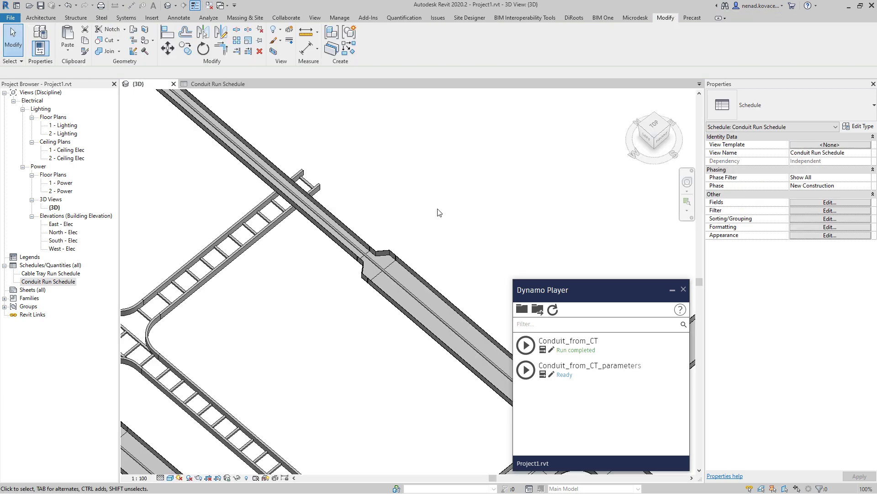
scroll(401, 197, down, 3)
shift+middle_drag(411, 352, 416, 302)
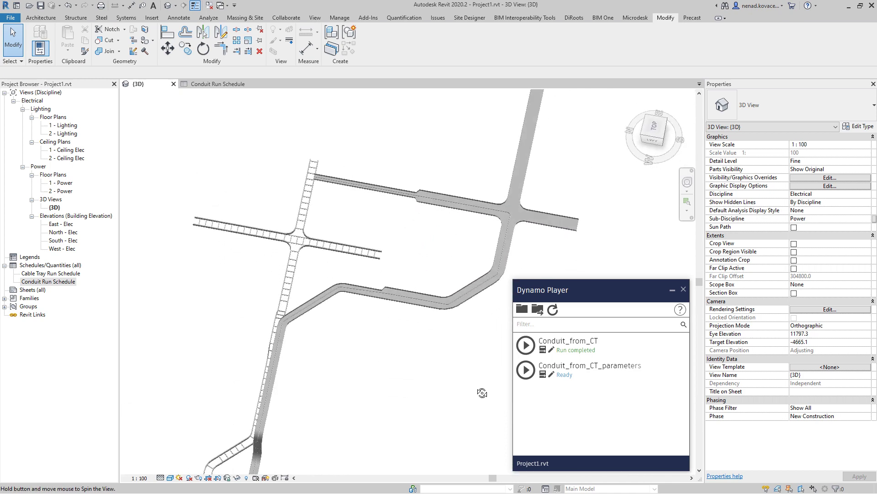
click(416, 302)
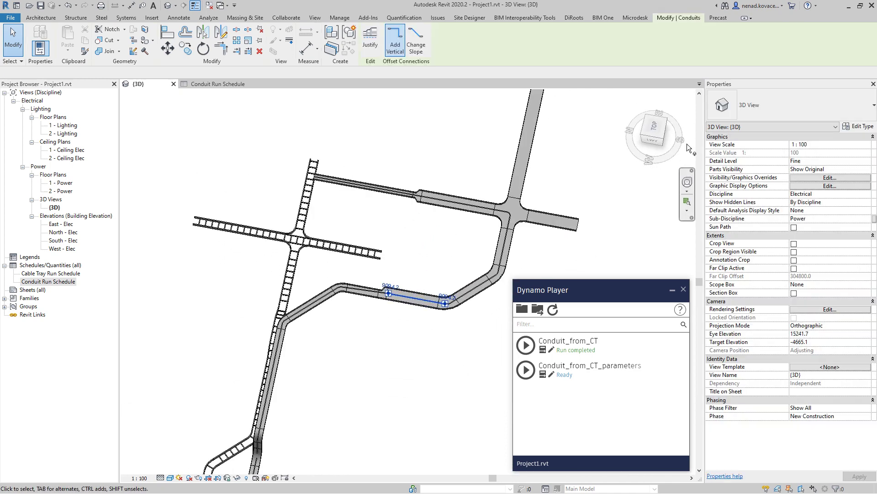
click(651, 137)
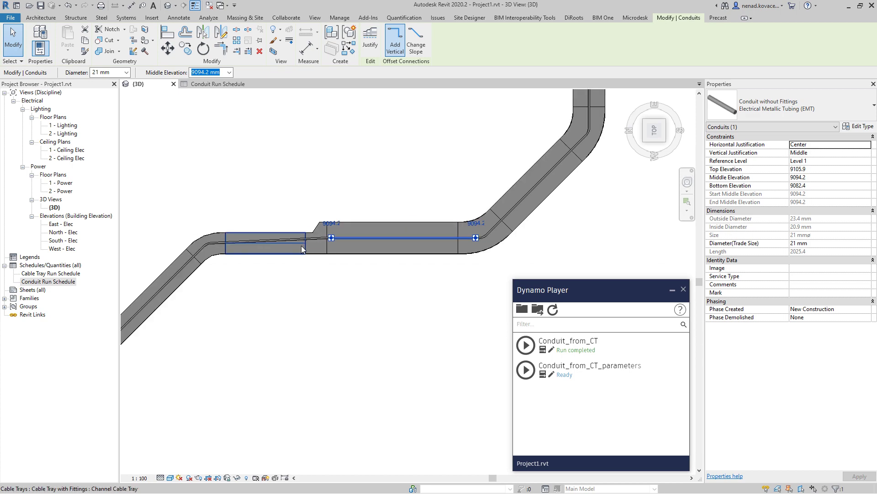
scroll(302, 213, up, 2)
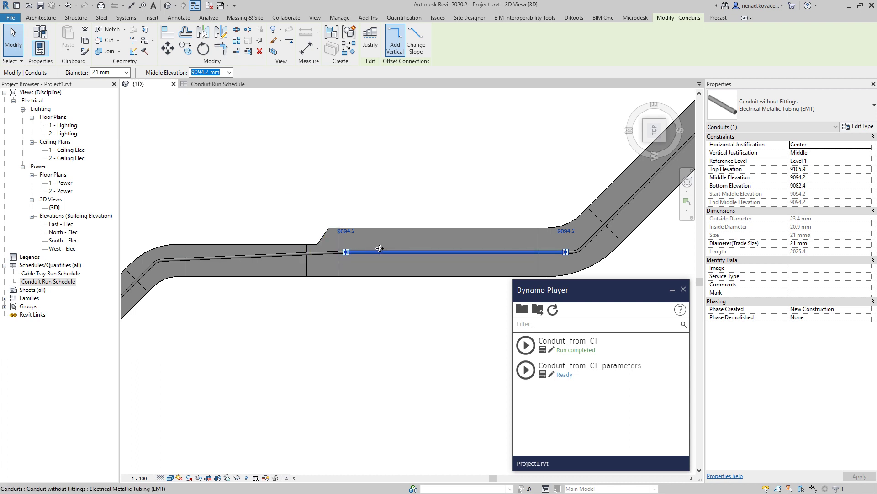
middle_drag(314, 290, 430, 272)
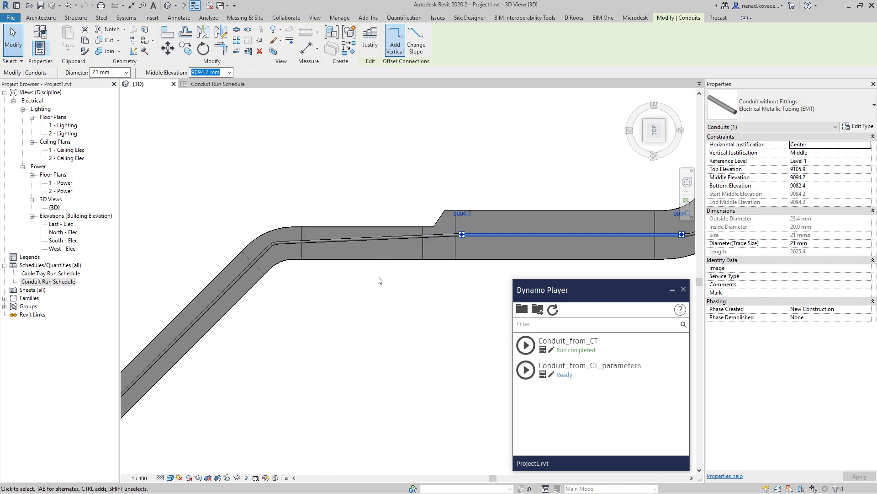
scroll(398, 333, down, 3)
scroll(417, 207, up, 5)
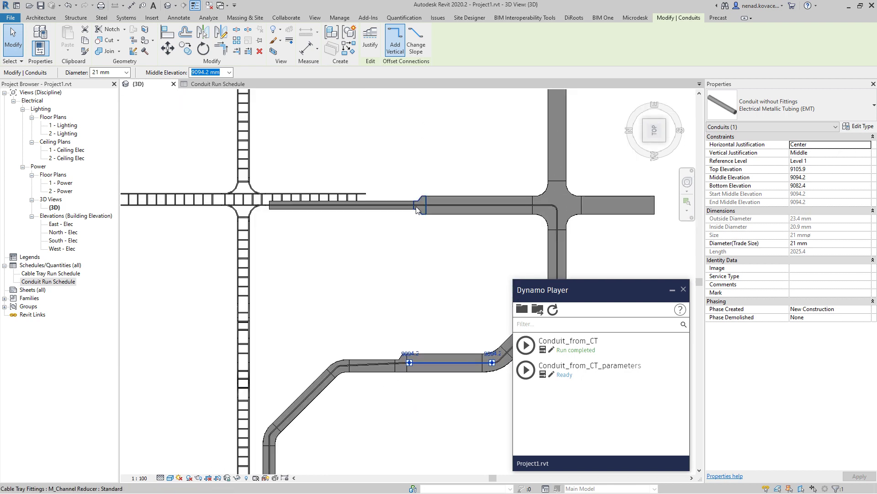
Select the channel reducer fitting and a conduit along the tray to inspect them
click(417, 207)
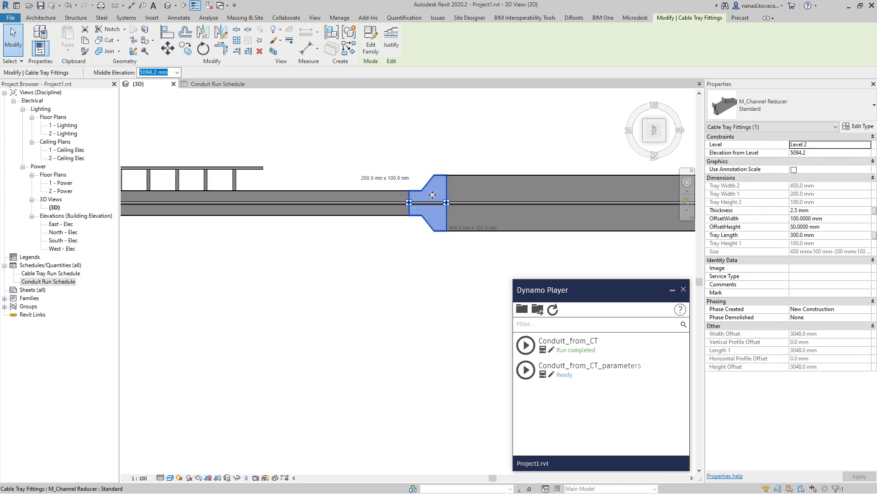
scroll(413, 206, down, 2)
shift+middle_drag(433, 335, 304, 359)
scroll(389, 253, down, 4)
scroll(211, 333, up, 5)
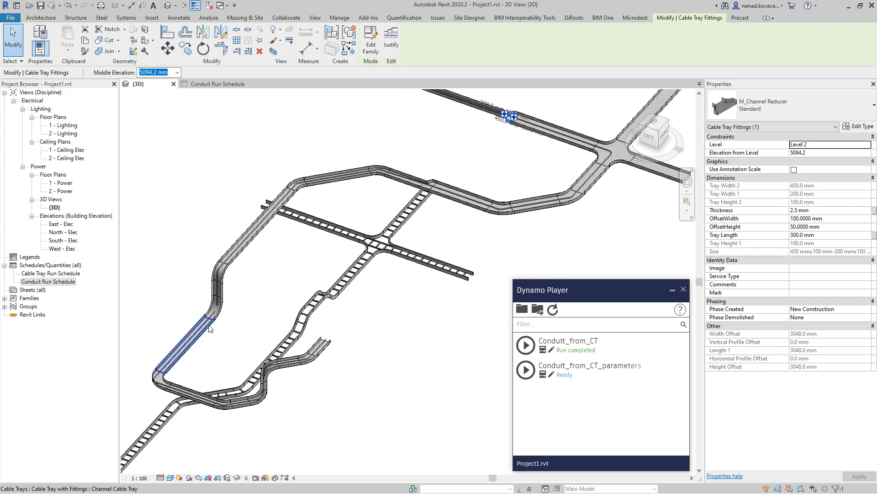
scroll(219, 315, up, 4)
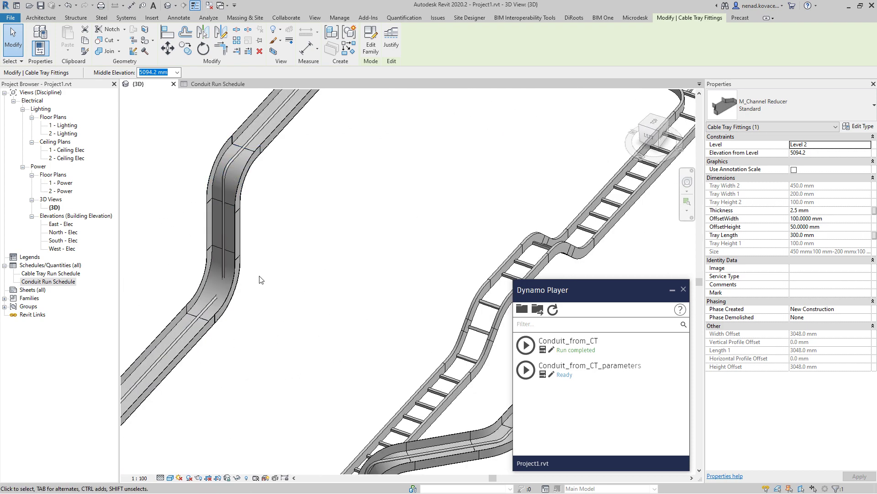
click(216, 306)
shift+middle_drag(215, 306, 190, 304)
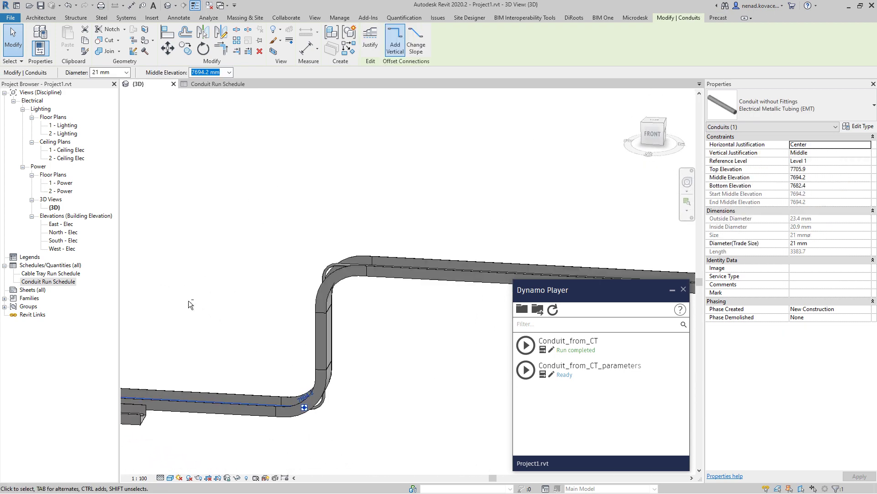
Change the lower and upper S-bend elbows' bend radius from 126 mm to 300 mm
click(329, 407)
scroll(306, 432, up, 3)
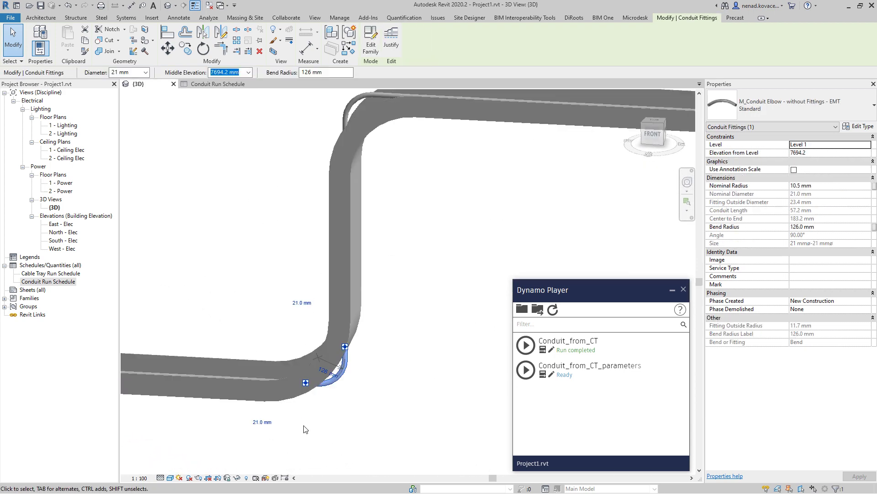
click(328, 361)
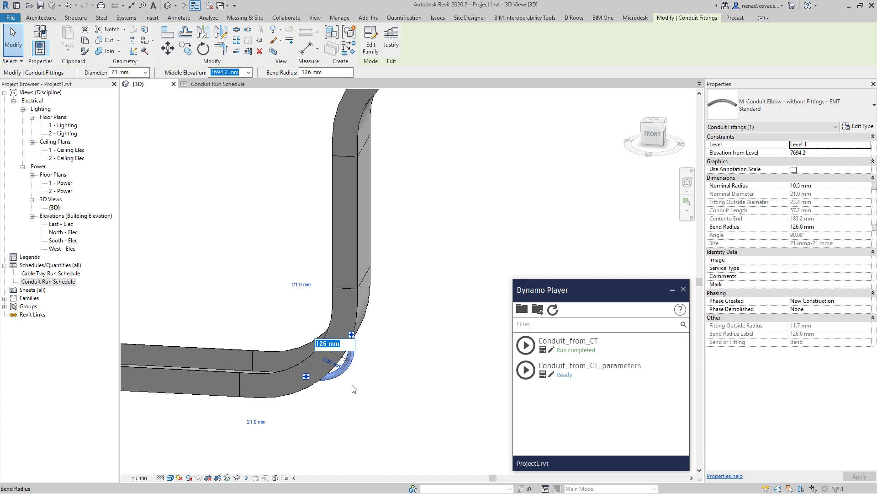
key(Return)
shift+middle_drag(362, 394, 381, 274)
scroll(386, 229, down, 2)
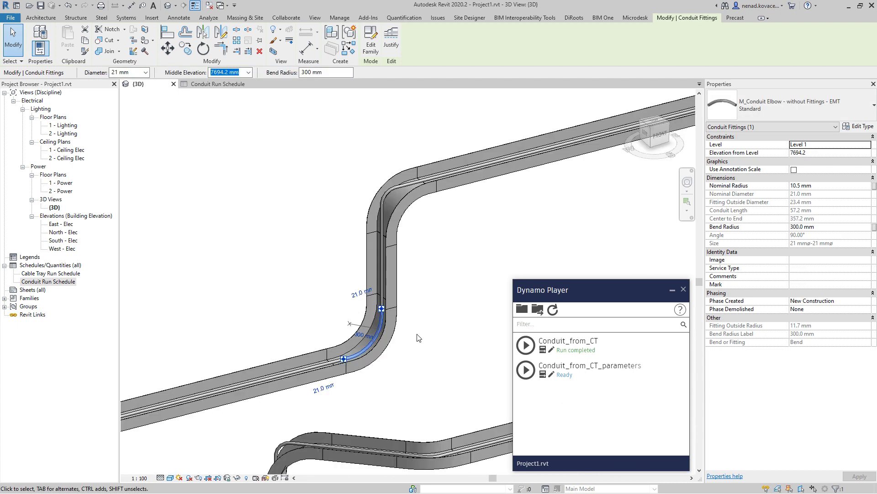
click(388, 193)
click(397, 194)
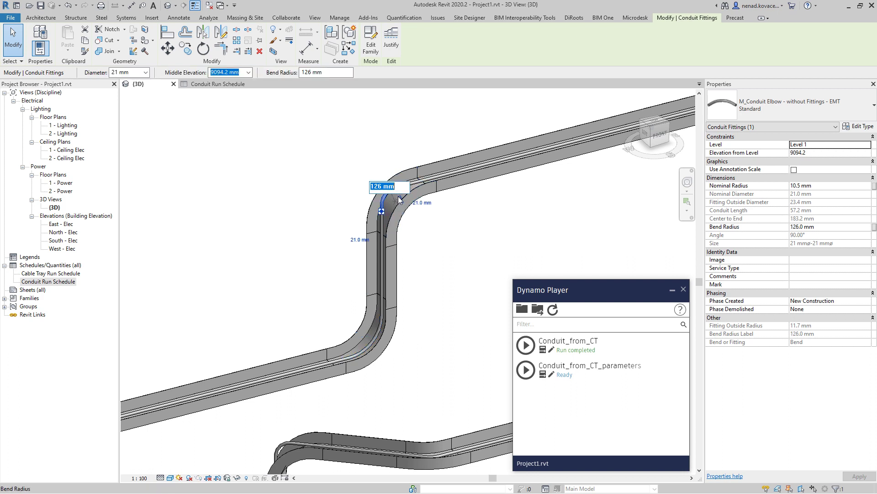
key(Return)
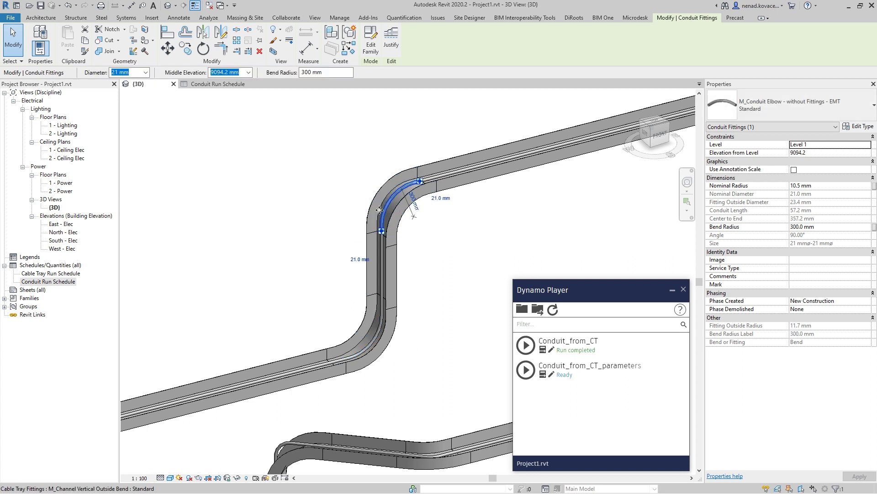
Set the next bend on the loop to a 300 mm radius
scroll(364, 286, down, 3)
shift+middle_drag(362, 286, 297, 355)
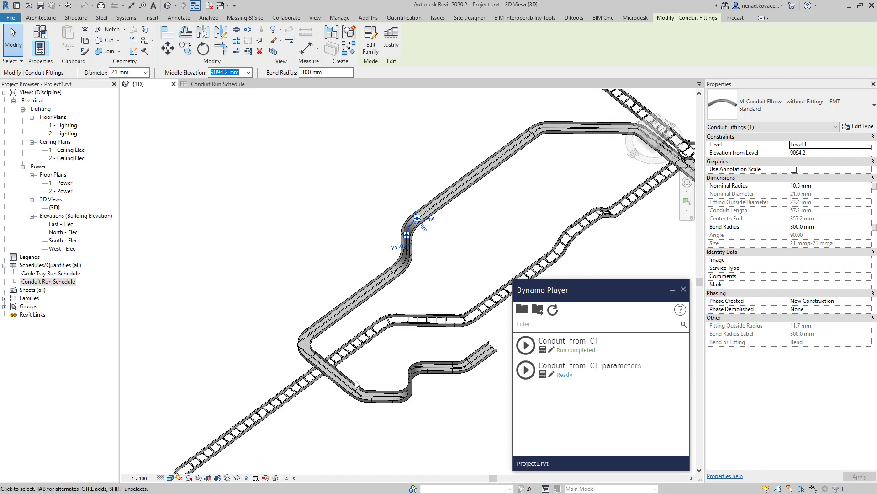
scroll(298, 356, up, 4)
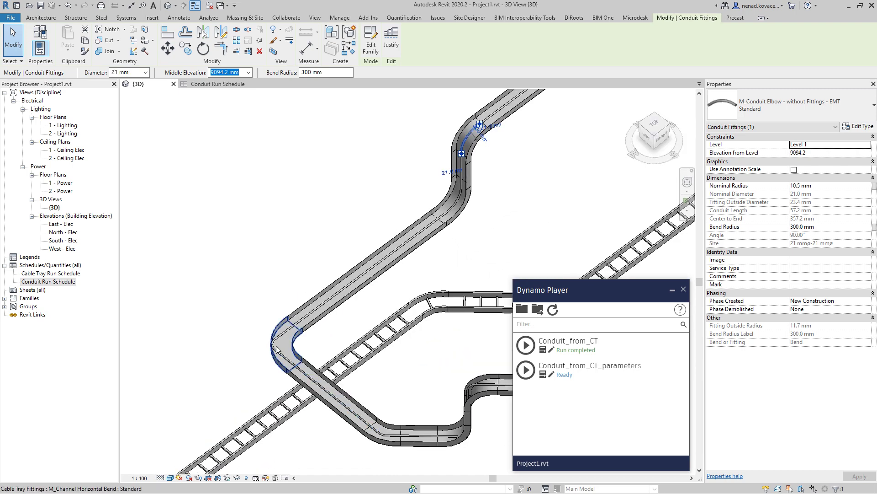
scroll(277, 350, up, 4)
click(295, 322)
text(300)
key(Return)
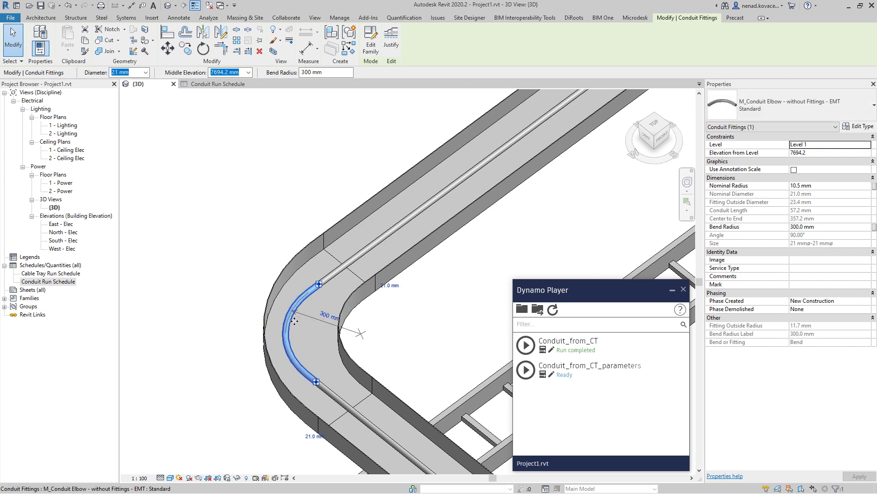
Review the conduit run's bends from other angles and clear the elbow selection
scroll(275, 320, down, 4)
shift+middle_drag(275, 320, 383, 283)
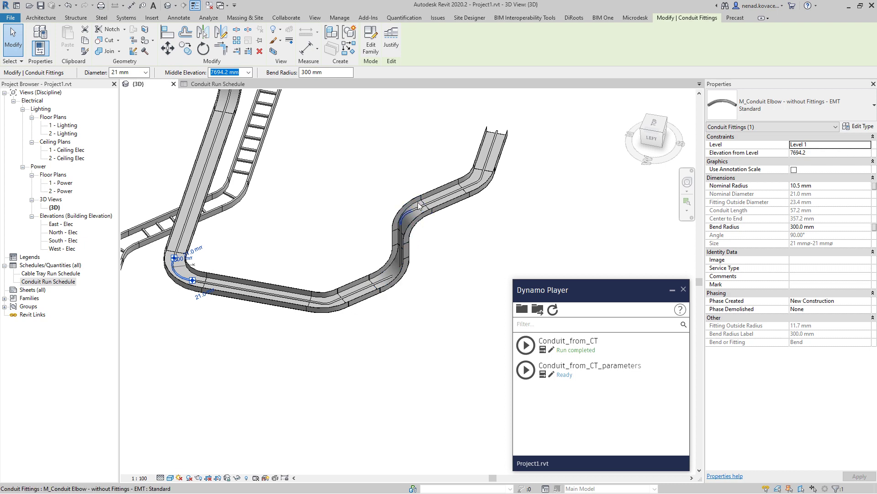
scroll(295, 407, down, 4)
shift+middle_drag(295, 407, 337, 382)
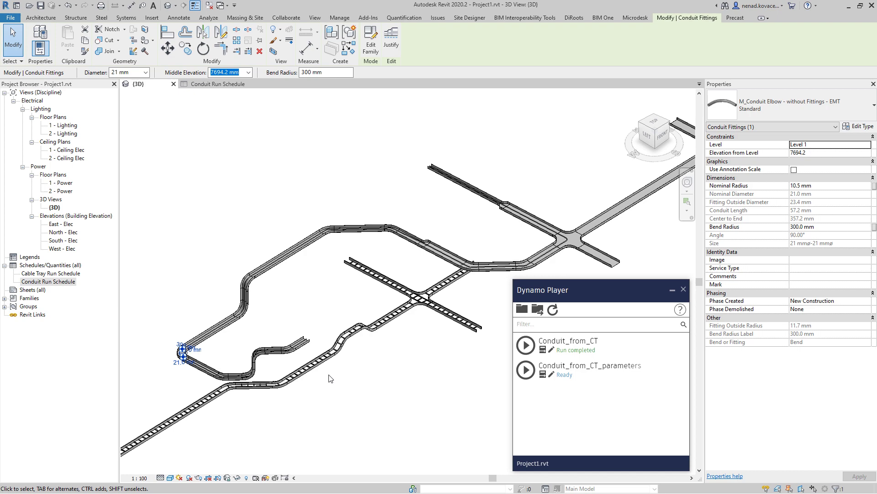
click(330, 378)
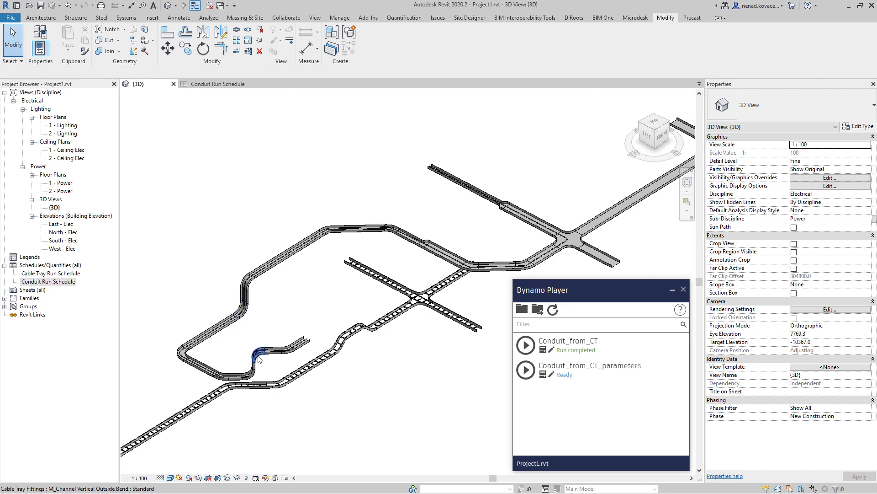
middle_drag(258, 359, 250, 305)
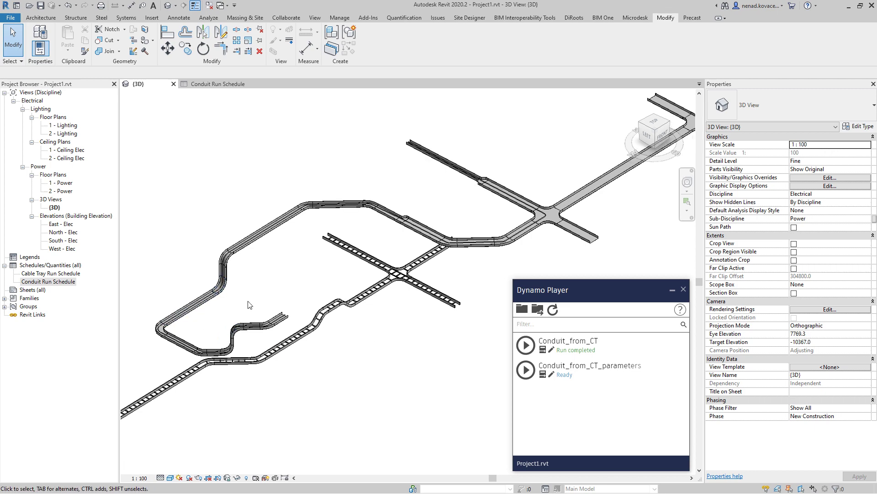
Set up Parallel Conduits with a 60 mm horizontal offset and concentric bend radius
click(126, 18)
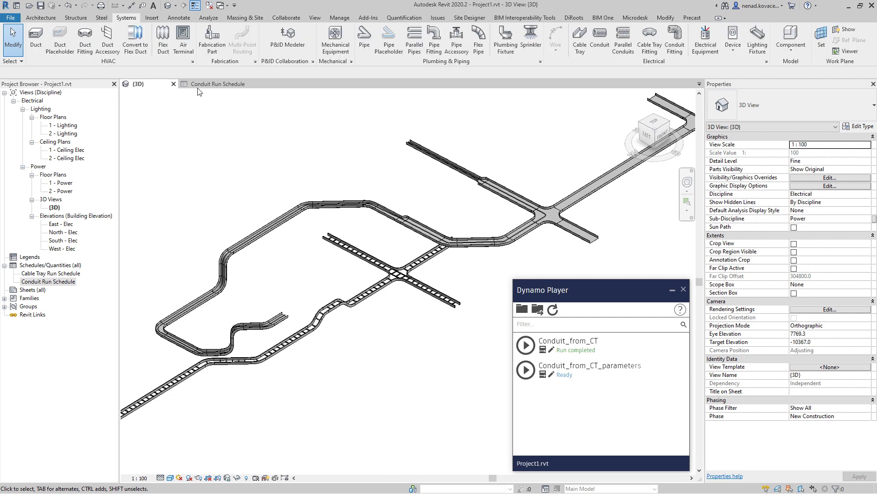
click(624, 46)
scroll(547, 235, up, 5)
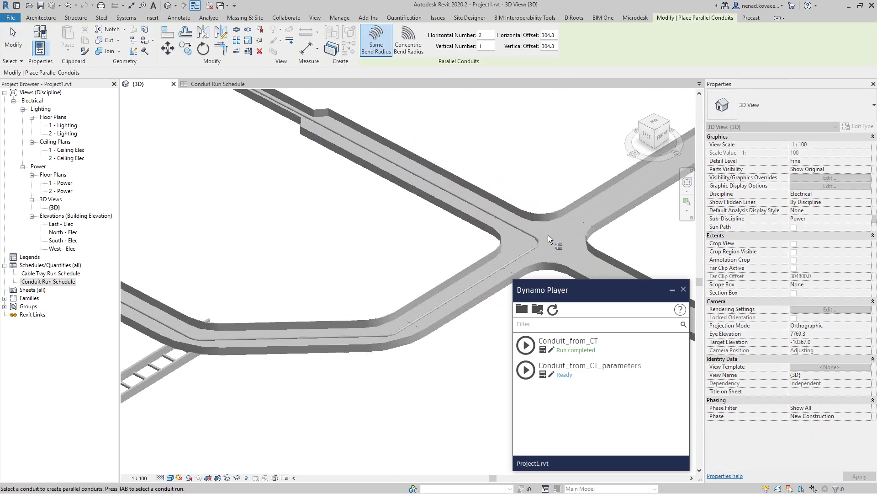
middle_drag(534, 245, 467, 231)
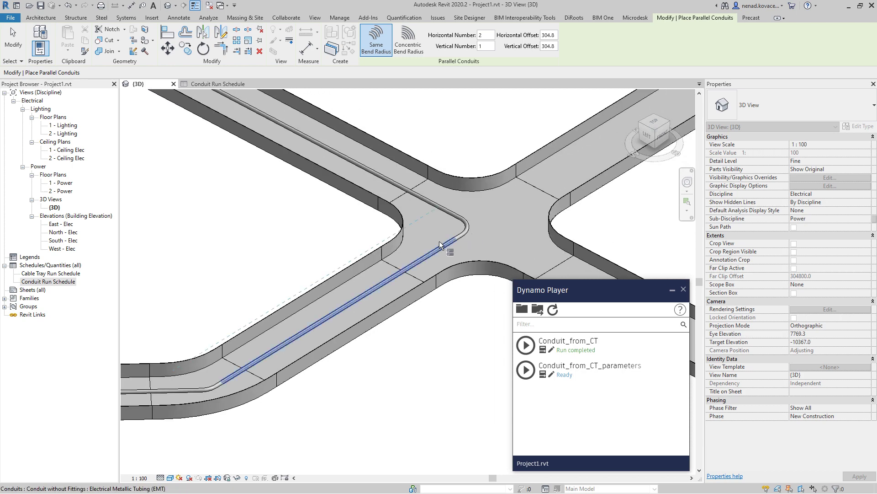
scroll(476, 267, down, 4)
scroll(477, 264, up, 2)
middle_drag(476, 258, 465, 292)
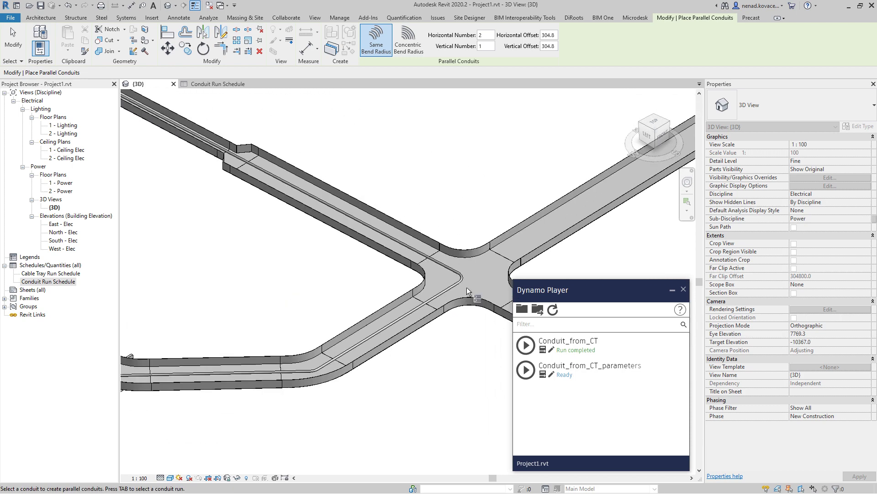
double_click(488, 37)
double_click(555, 35)
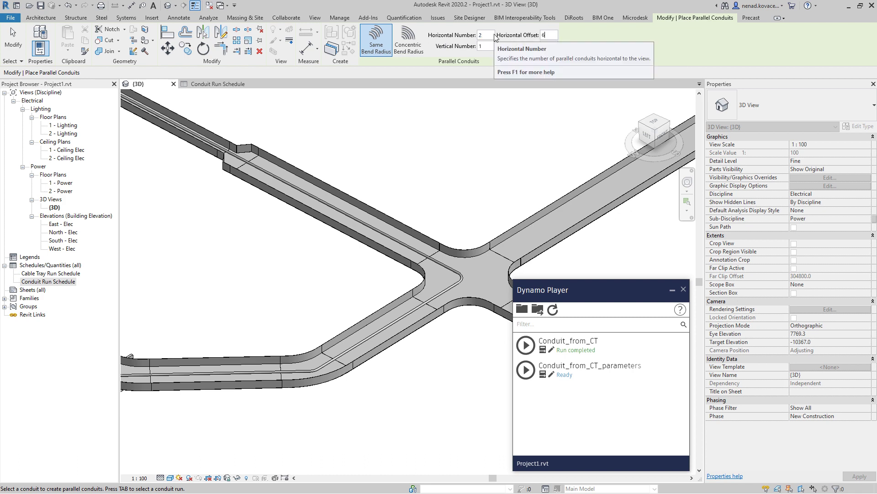
click(408, 42)
Apply the parallel conduits to the existing run using the minimum bend radius
click(424, 256)
click(425, 250)
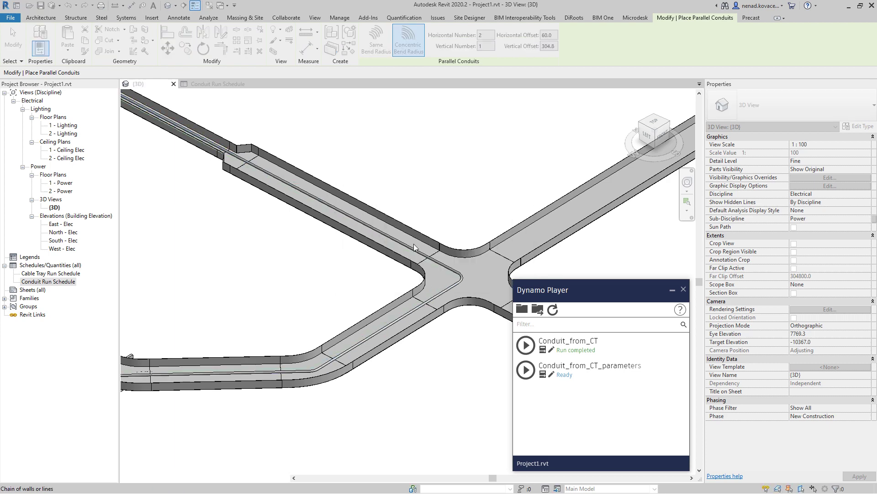
click(440, 260)
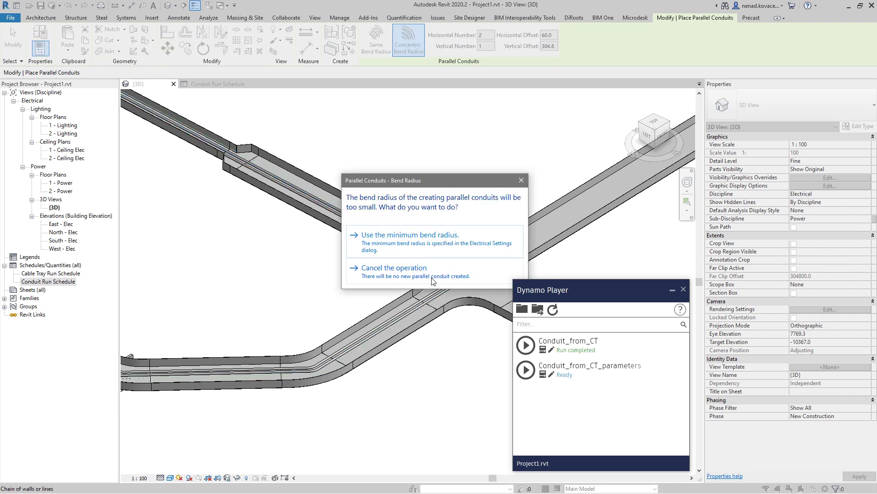
click(434, 242)
key(Escape)
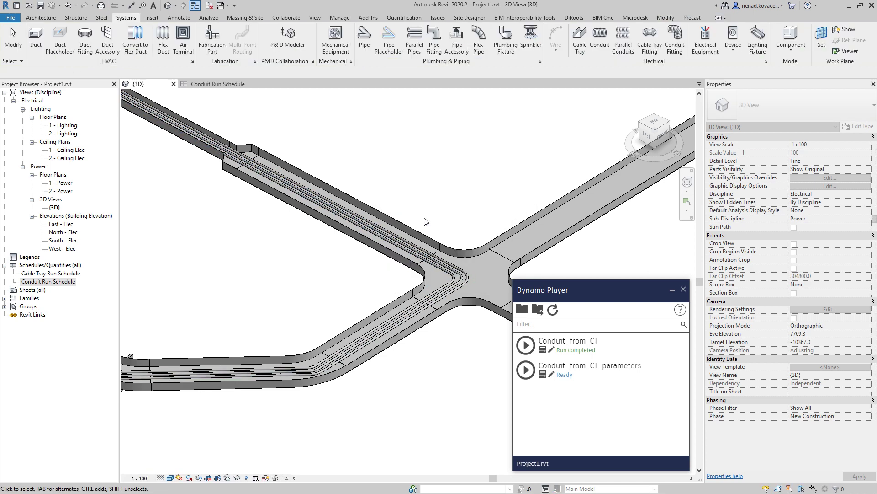
Window-select the three elbows at the tray bend and give them a 300 mm bend radius
middle_drag(372, 295, 457, 294)
scroll(456, 293, up, 3)
scroll(456, 294, down, 4)
shift+middle_drag(315, 352, 280, 342)
shift+middle_drag(372, 333, 349, 257)
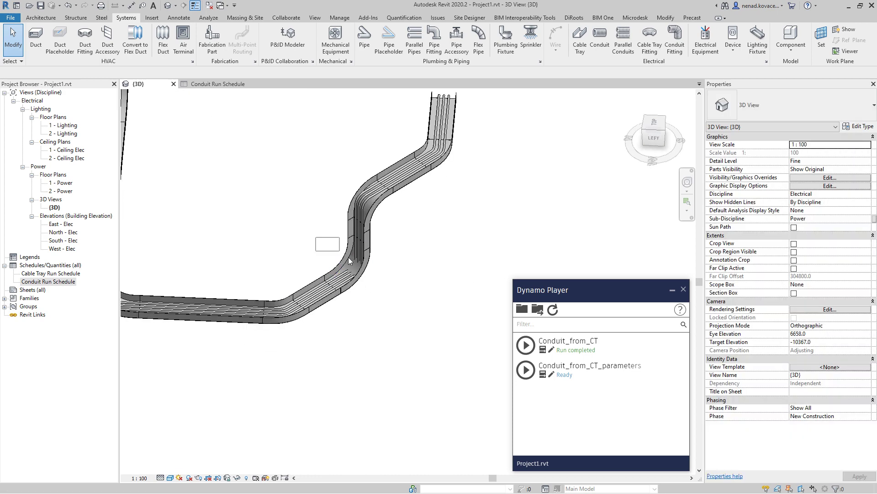
drag(401, 300, 400, 298)
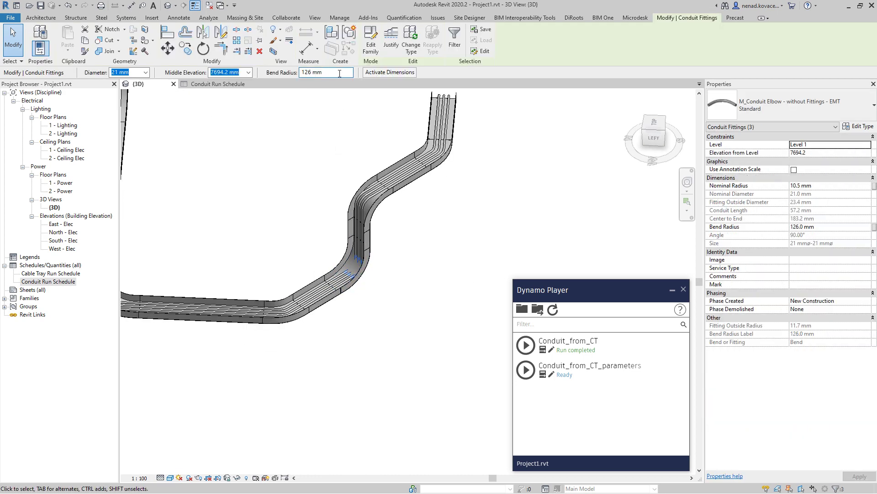
text(300)
click(494, 322)
Reselect the bend's elbows to verify them, then view the whole tray network
drag(310, 132, 397, 232)
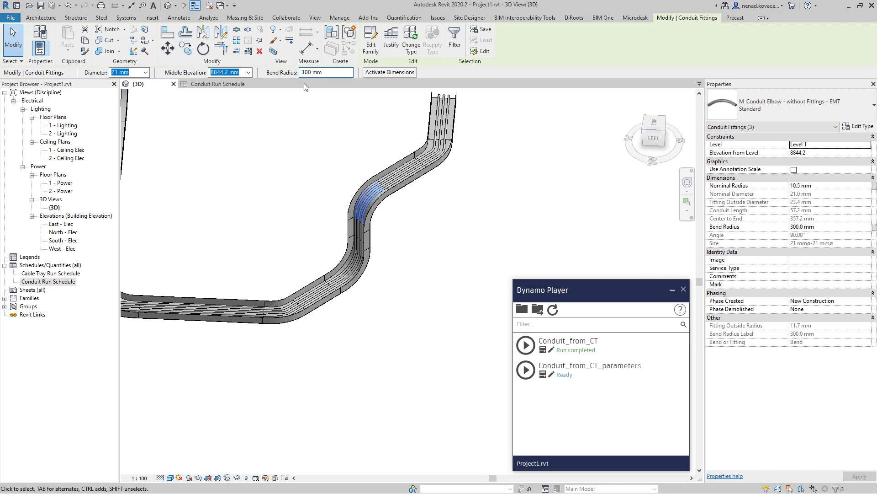
click(434, 221)
scroll(430, 274, down, 4)
shift+middle_drag(426, 308, 410, 201)
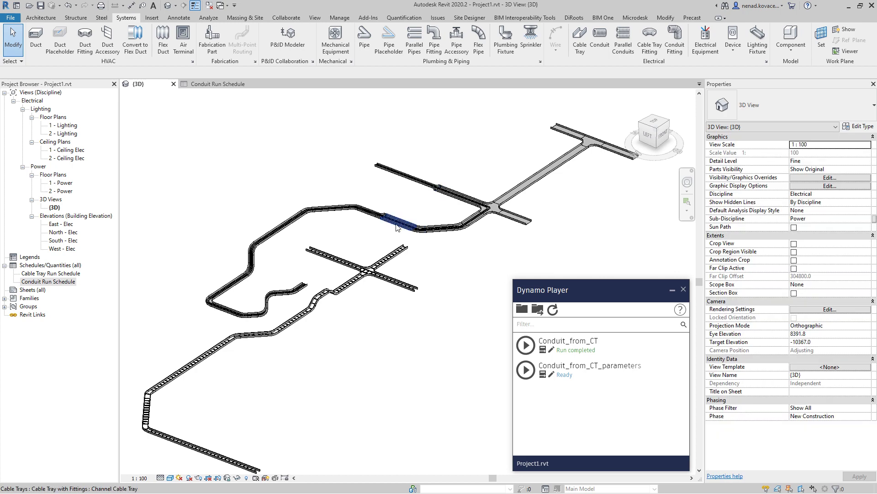
Move the Data-Shapes dialog aside and box-select the lower ladder cable tray run
shift+middle_drag(448, 253, 432, 194)
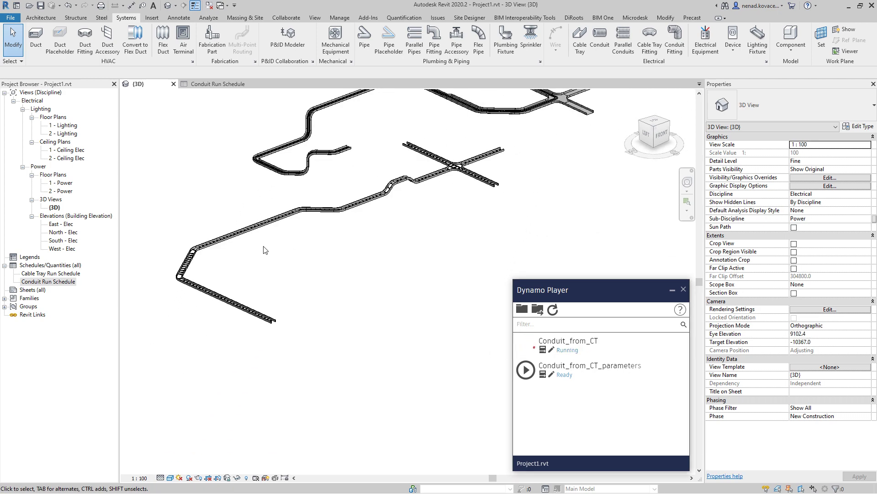
drag(205, 96, 87, 94)
click(131, 109)
shift+middle_drag(441, 219, 497, 262)
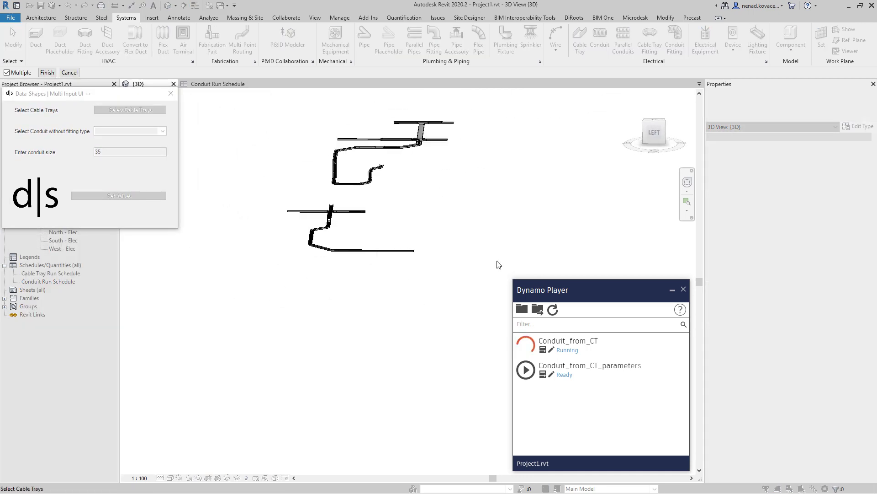
drag(343, 259, 361, 280)
shift+middle_drag(361, 280, 311, 267)
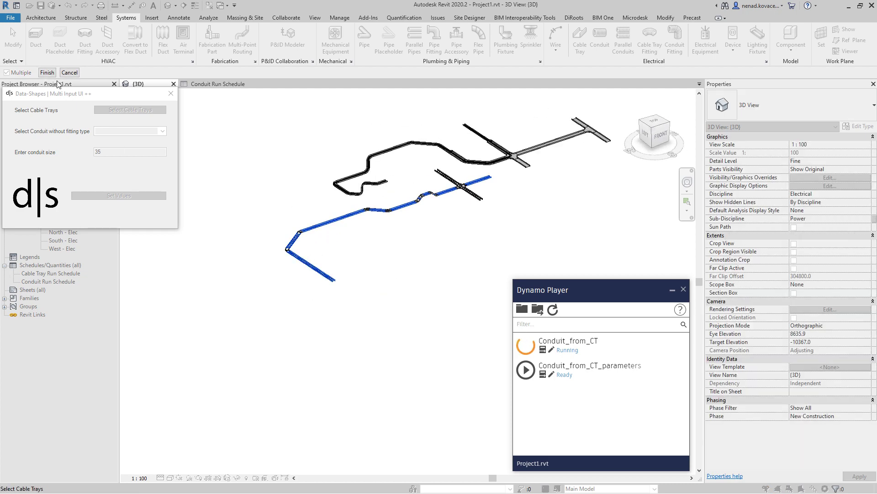
Generate the conduits as Rigid Metal Conduit (RMC) at size 35
click(48, 73)
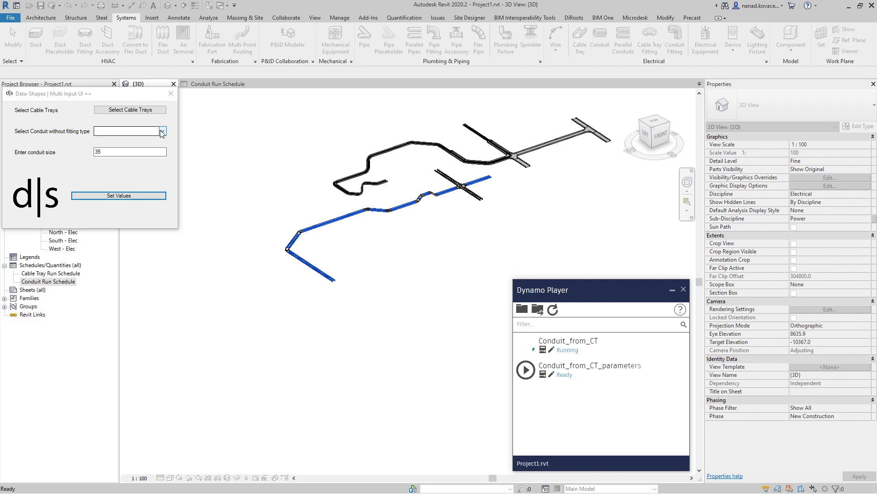
click(162, 131)
click(161, 146)
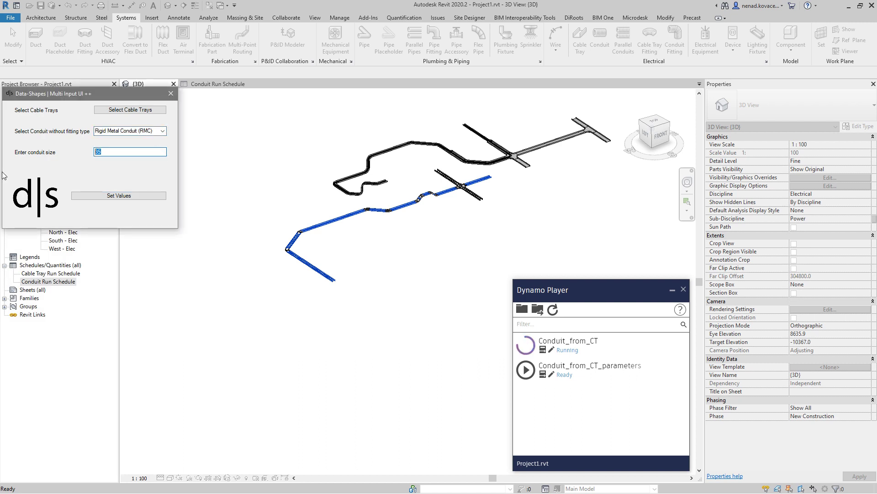
click(81, 195)
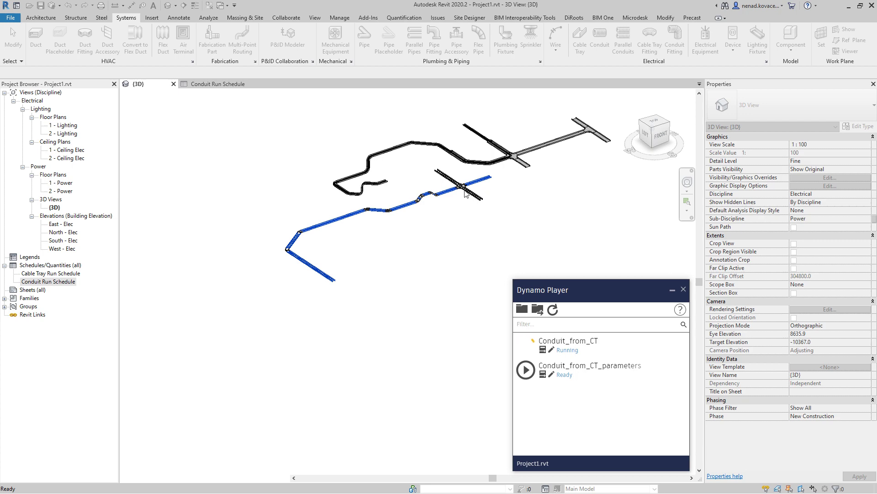
scroll(443, 189, up, 5)
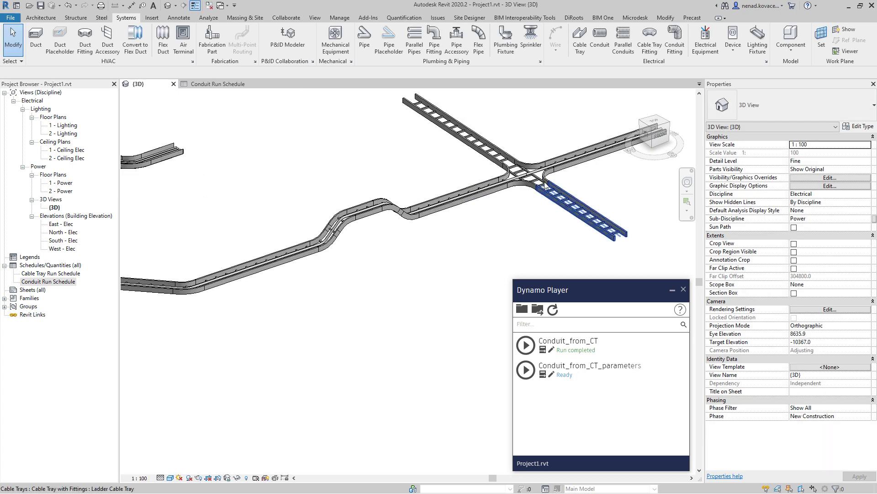
Inspect the ladder cable tray at the crossing
click(544, 195)
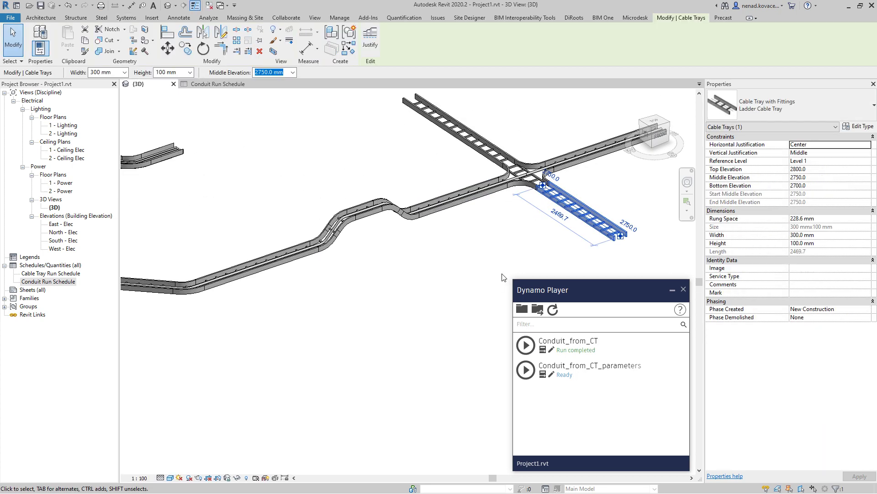
scroll(503, 276, down, 3)
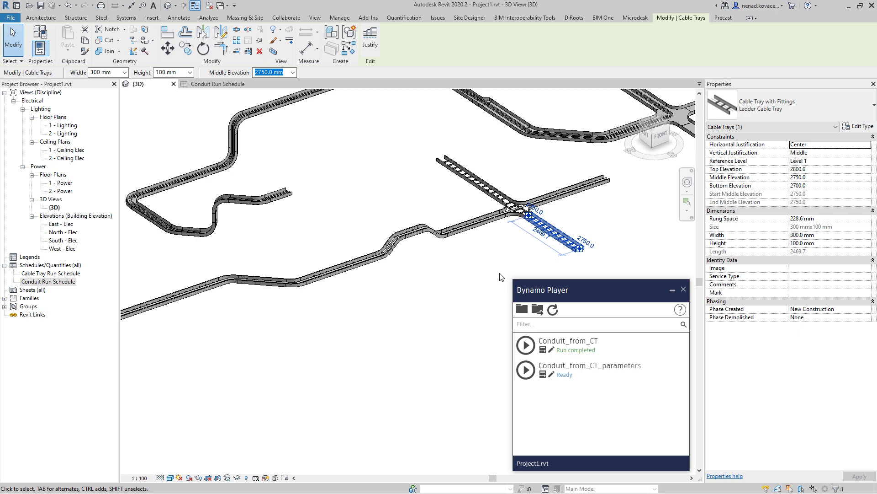
shift+middle_drag(490, 260, 516, 207)
scroll(516, 207, up, 6)
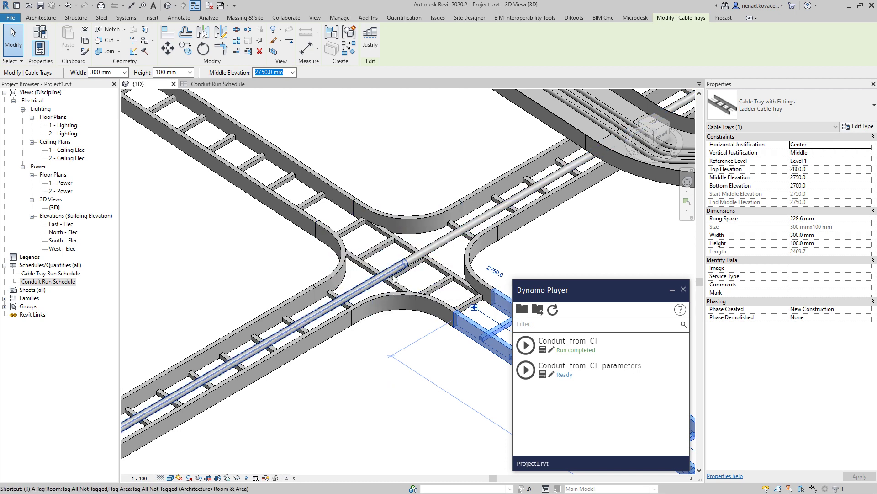
key(Escape)
Inspect the generated conduit run and a single conduit in the tray
scroll(421, 283, down, 5)
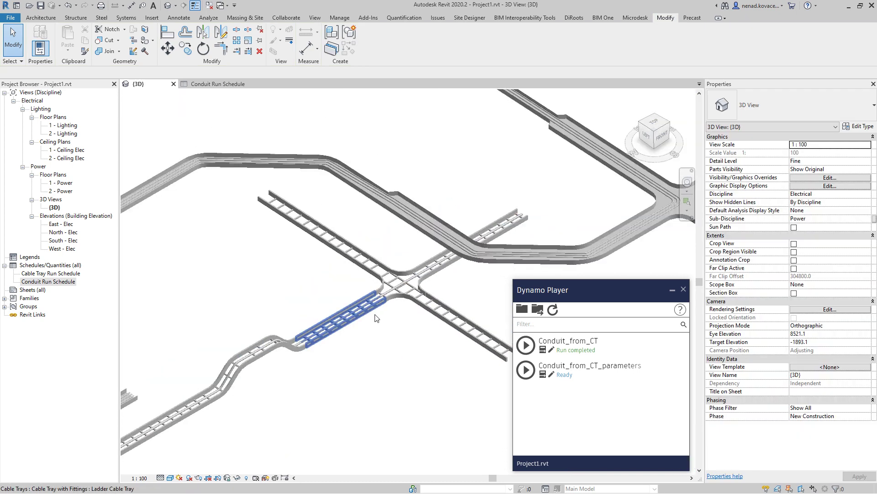
click(403, 282)
scroll(421, 366, down, 2)
shift+middle_drag(421, 366, 321, 369)
scroll(333, 338, up, 5)
key(Escape)
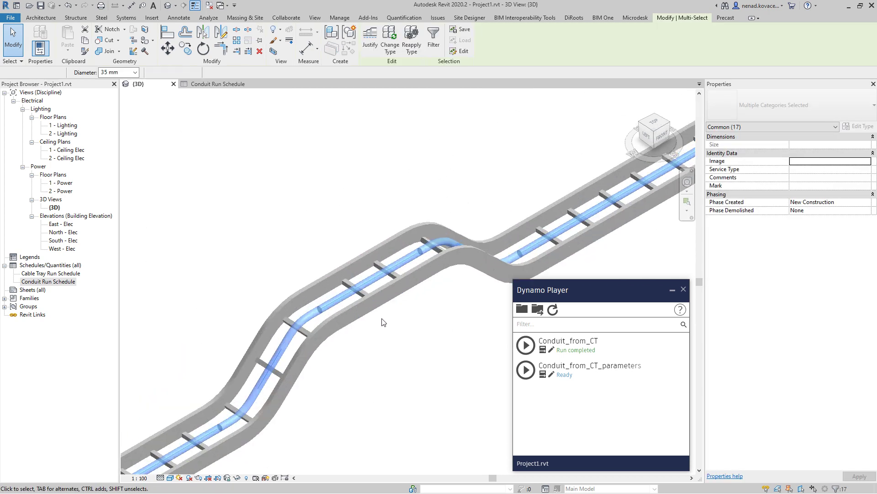
click(345, 299)
shift+middle_drag(402, 312, 337, 392)
scroll(405, 417, up, 5)
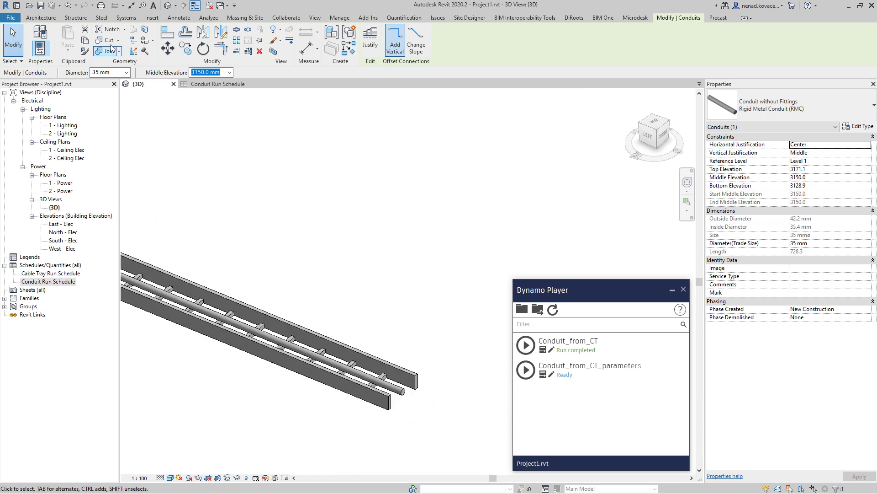
Add parallel conduits 80 mm from the RMC conduit using the minimum bend radius
click(127, 17)
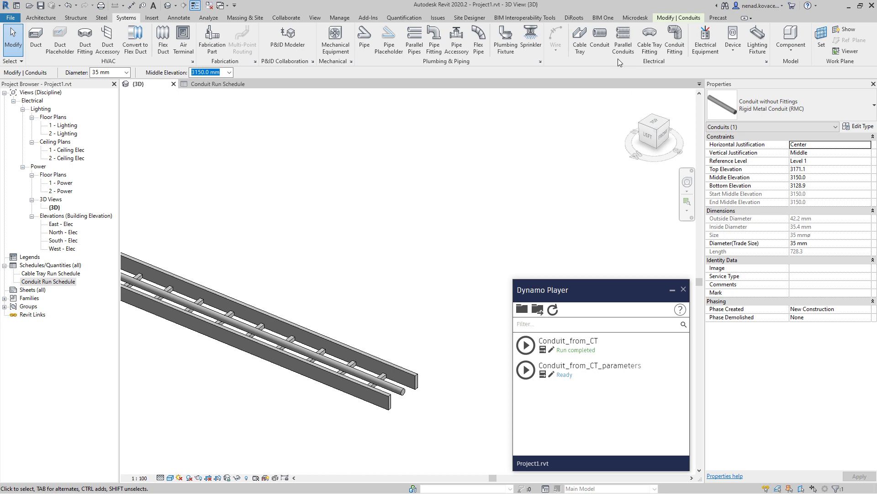
click(607, 45)
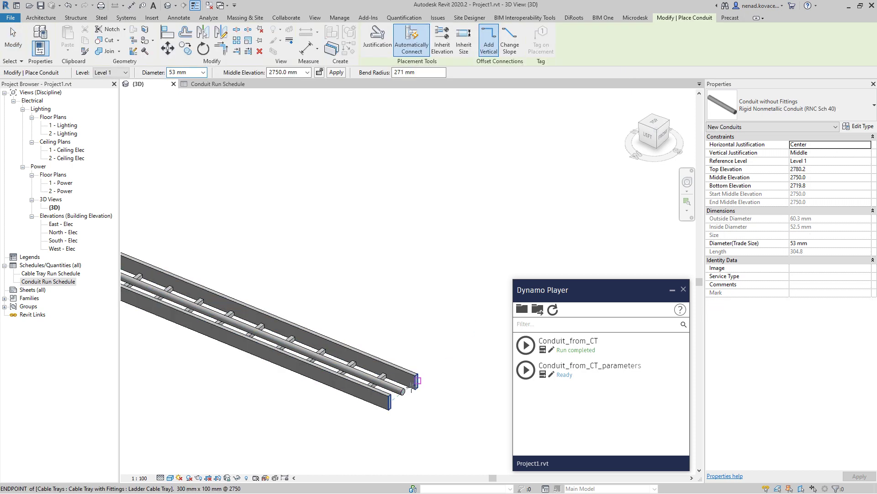
key(Escape)
click(623, 40)
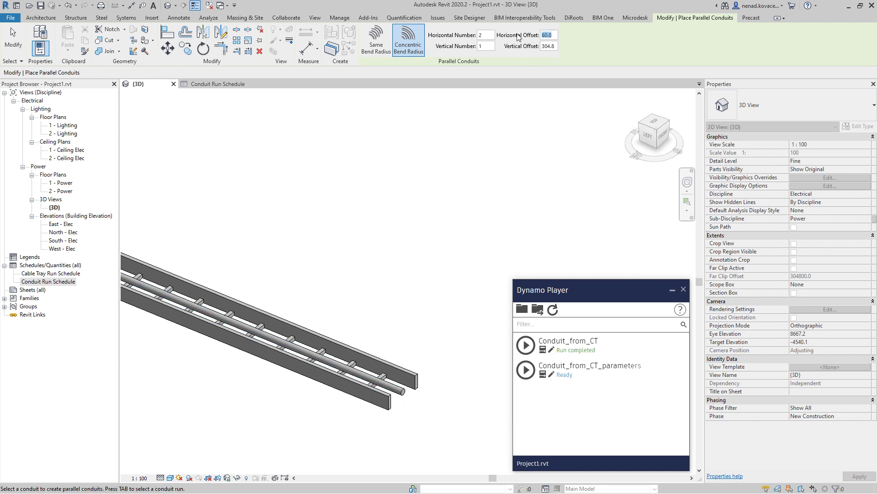
click(381, 379)
click(441, 237)
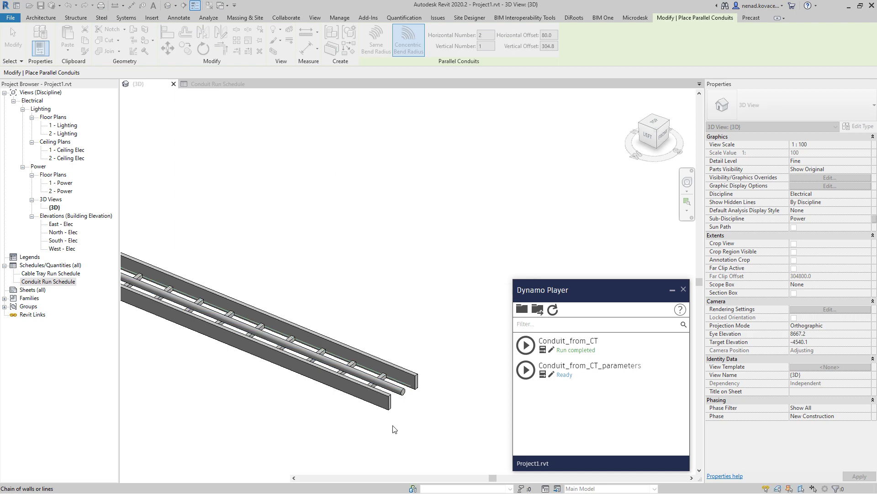
click(401, 398)
click(411, 234)
scroll(441, 366, down, 5)
scroll(343, 316, down, 3)
scroll(457, 319, up, 8)
key(Escape)
key(Escape)
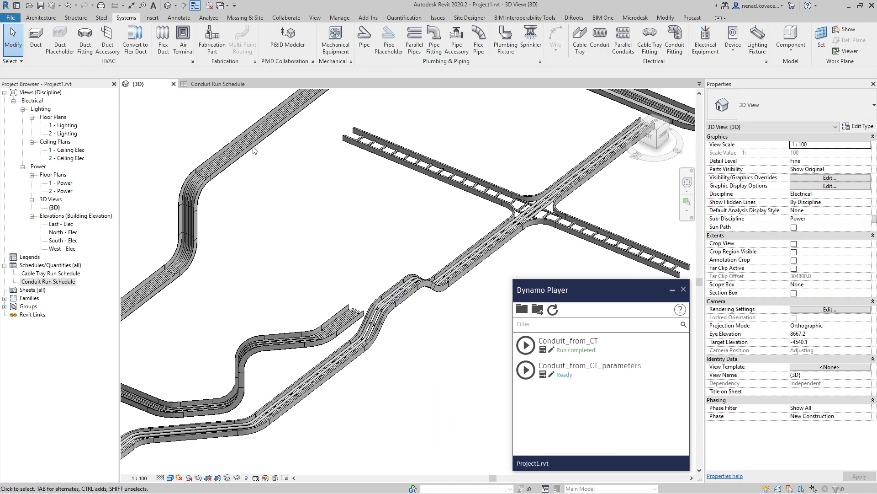
Check the six Conduit Run Schedule rows with empty From, To and circuit columns, then orbit the 3D view
click(218, 84)
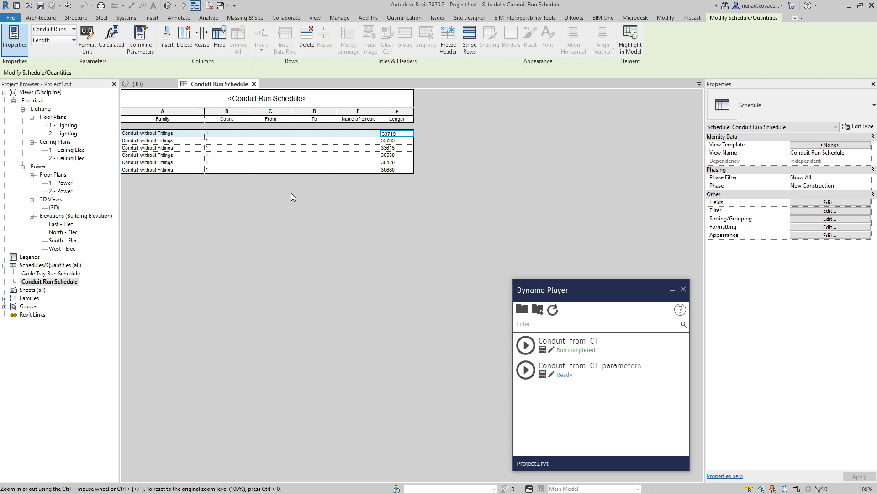
click(137, 83)
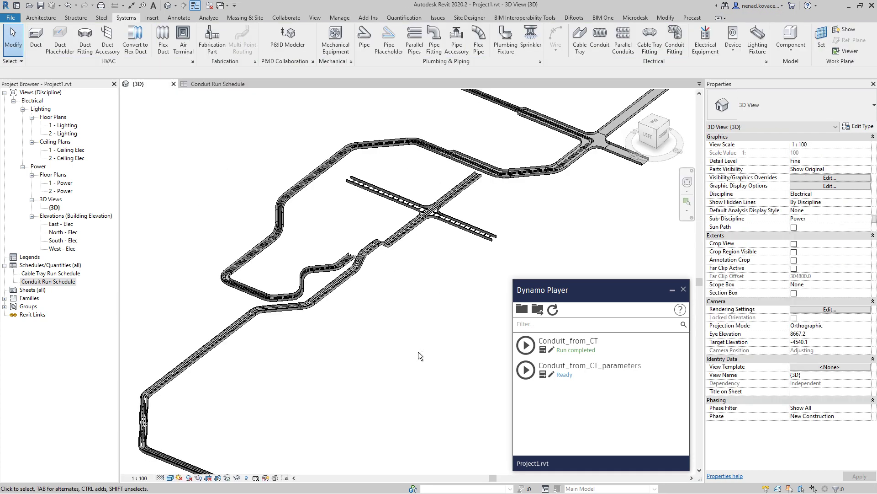
shift+middle_drag(418, 352, 368, 348)
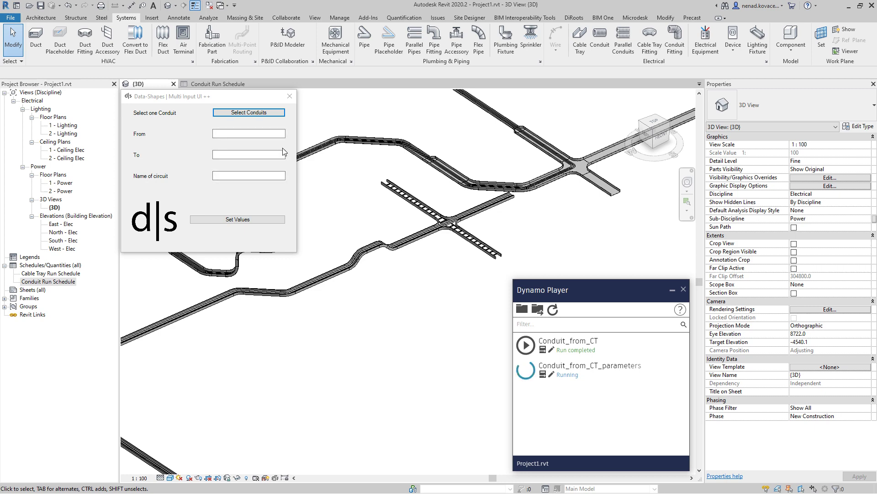
Select a single conduit from the cable tray bundle and finish the pick for the parameter form
click(247, 113)
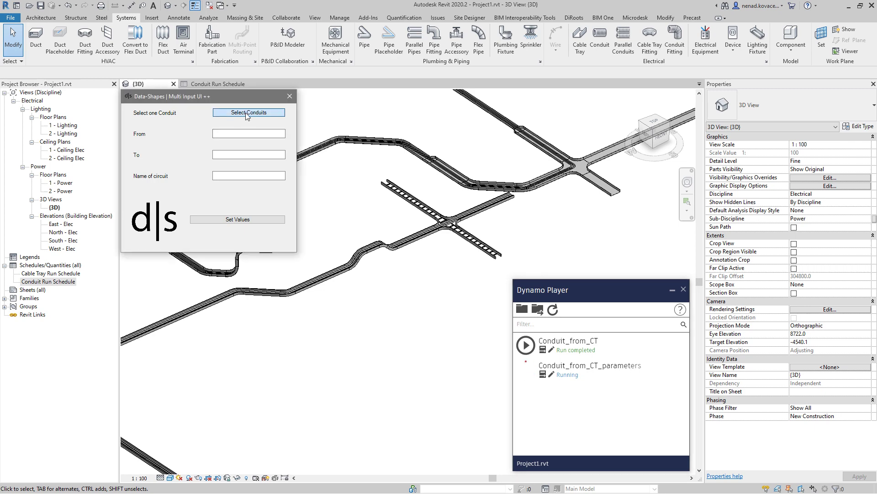
scroll(453, 222, up, 8)
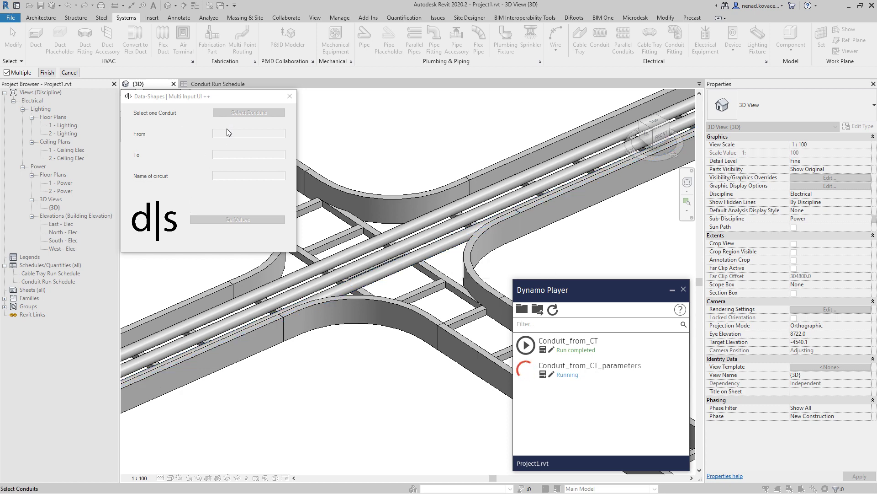
scroll(610, 106, down, 5)
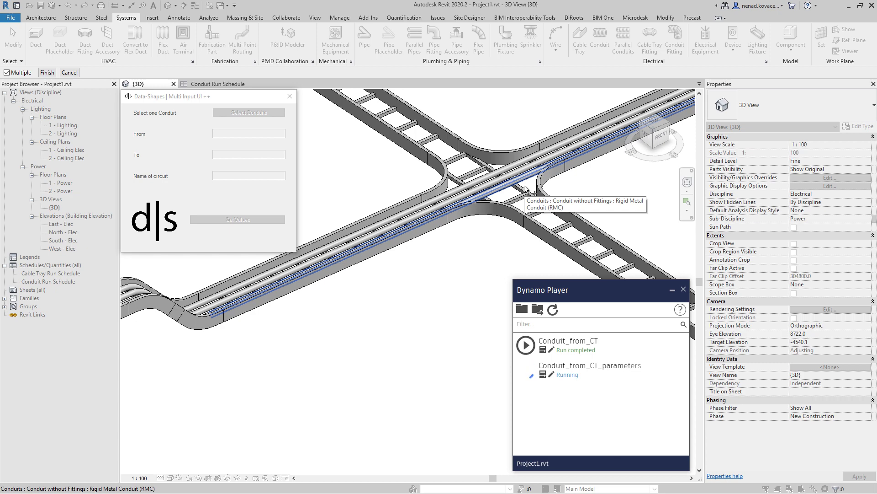
scroll(523, 185, down, 3)
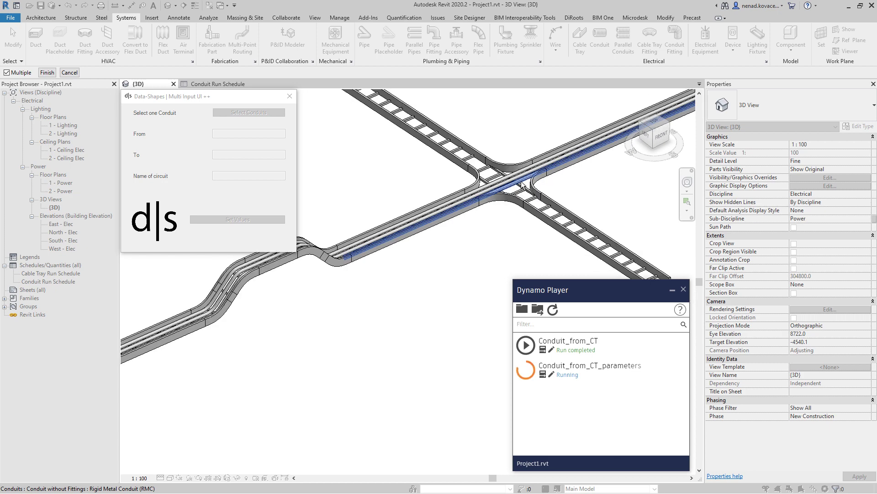
shift+middle_drag(478, 216, 439, 255)
click(396, 233)
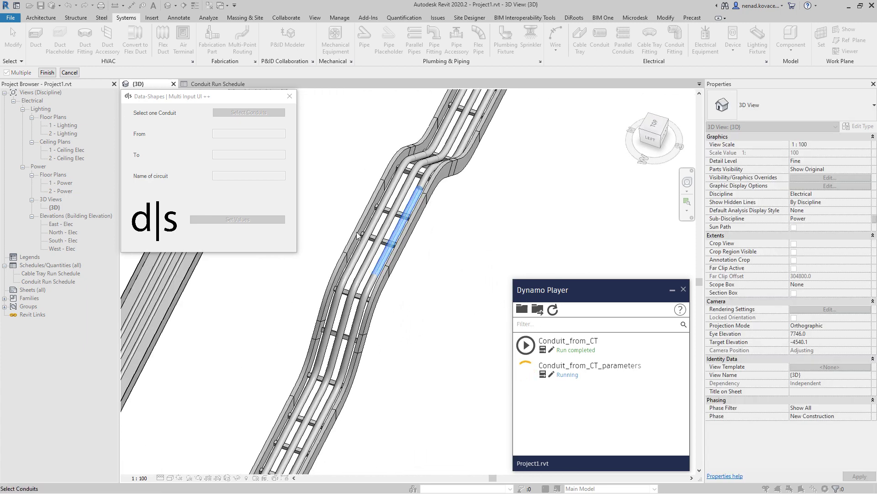
click(47, 72)
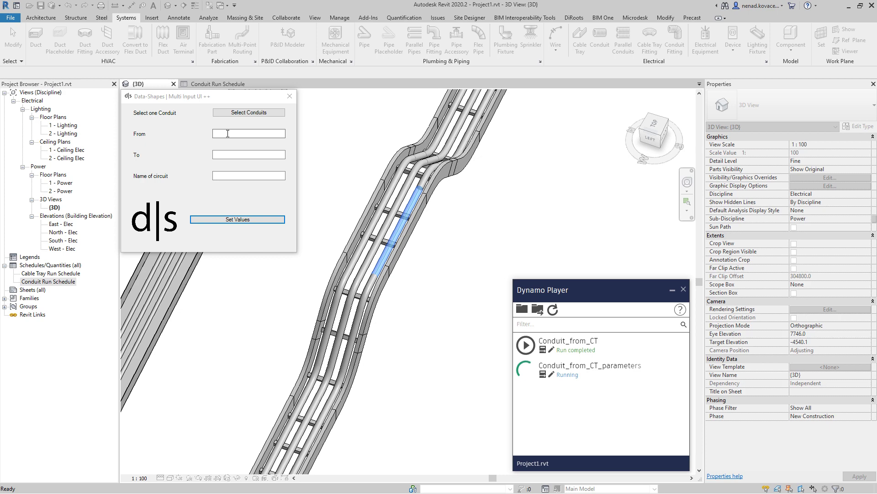
Enter From 'room 1', To 'room 3' and circuit 'CN1', apply them, and view the schedule
click(229, 134)
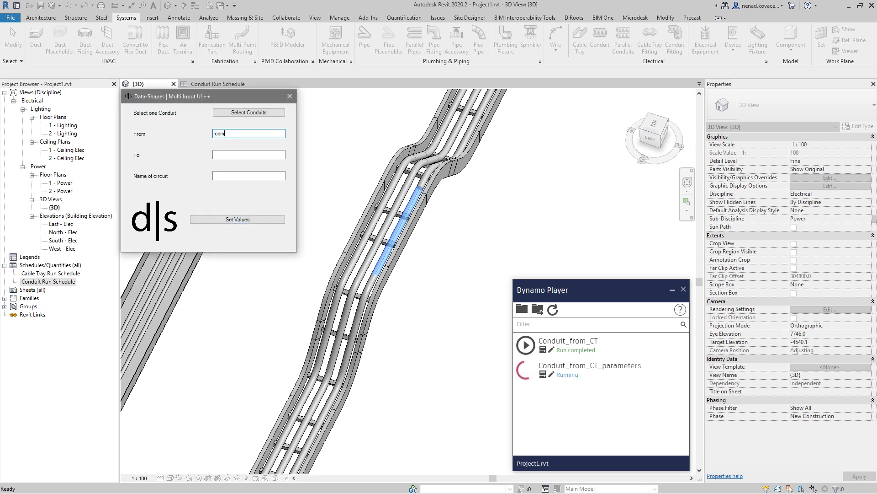
click(249, 157)
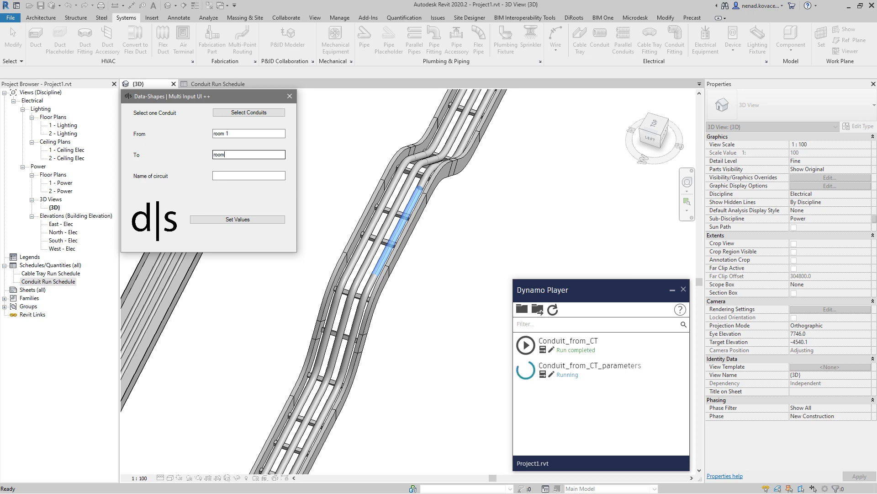
click(247, 175)
text(CN1)
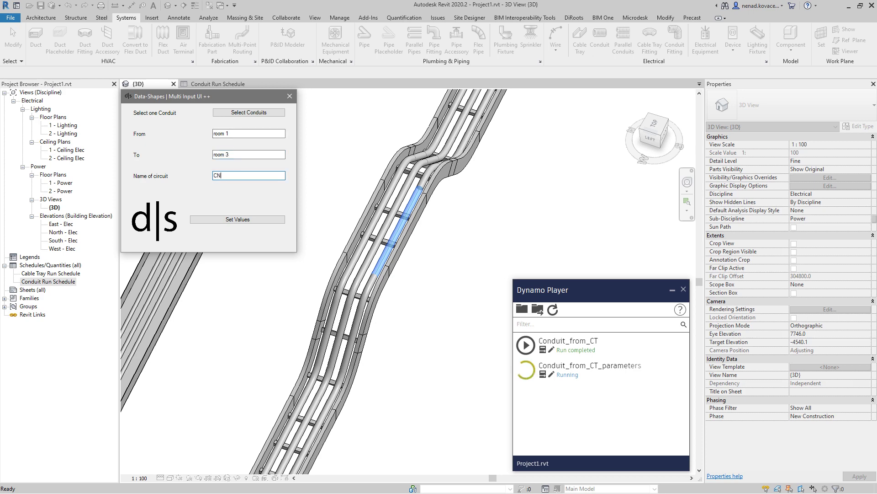
click(264, 218)
click(226, 84)
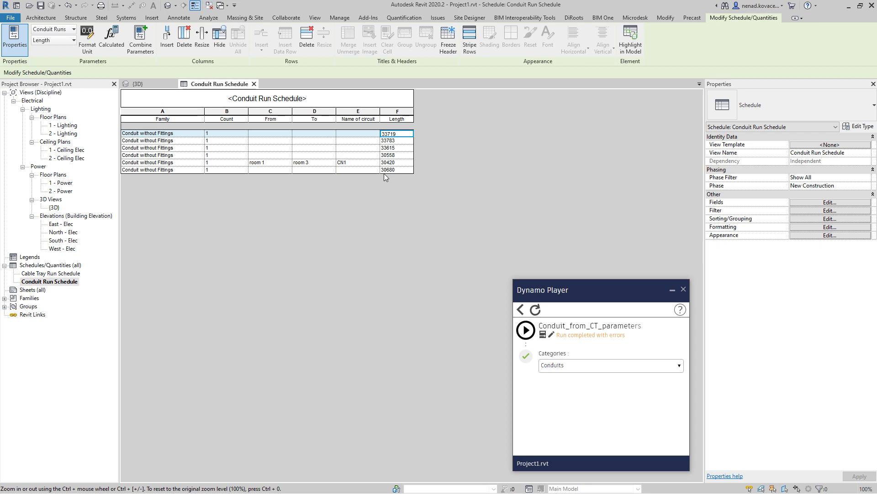
Highlight the room 1 / room 3 / CN1 schedule row's conduit in the model and orbit to the tray bend
click(388, 163)
click(631, 40)
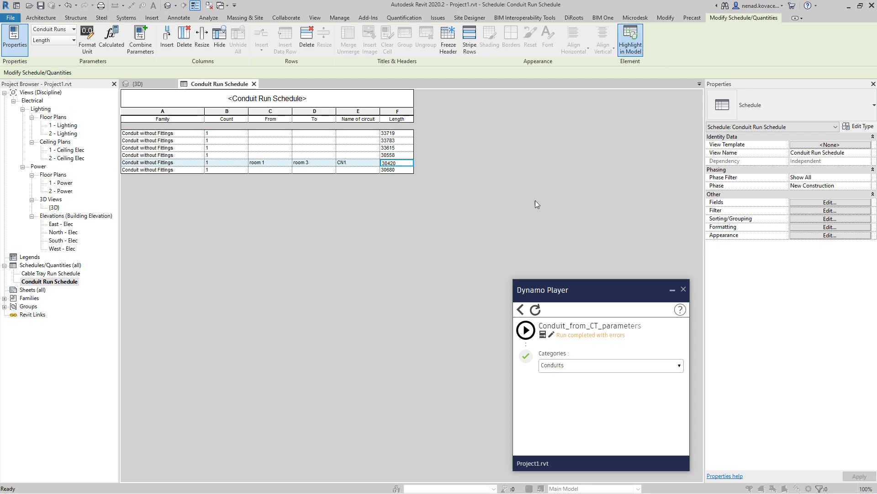
click(336, 227)
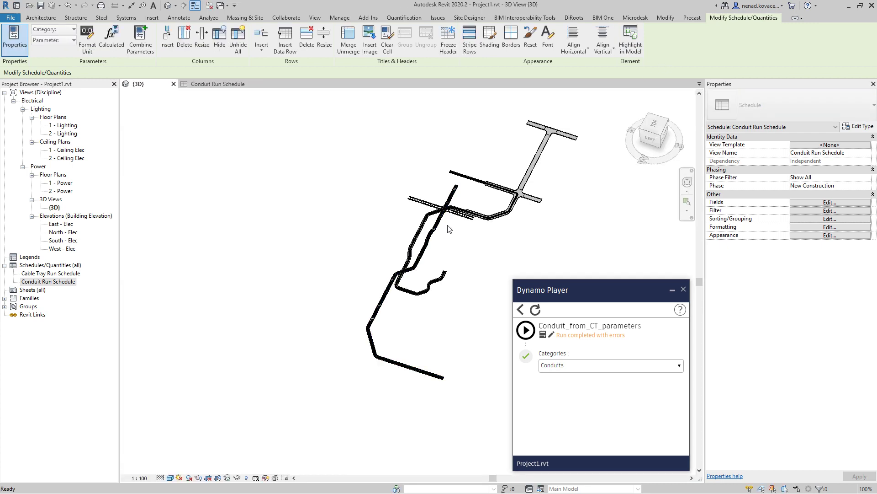
scroll(425, 302, up, 5)
scroll(507, 238, down, 5)
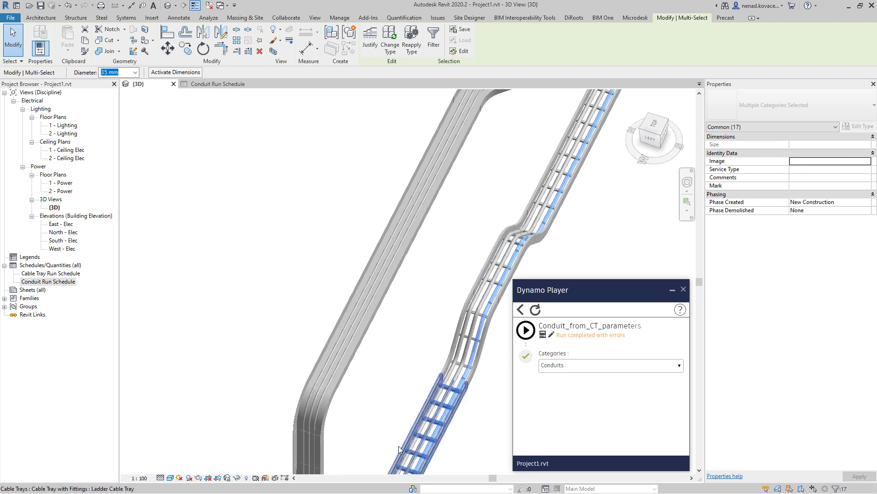
scroll(477, 329, down, 3)
shift+middle_drag(476, 330, 434, 220)
scroll(333, 291, up, 5)
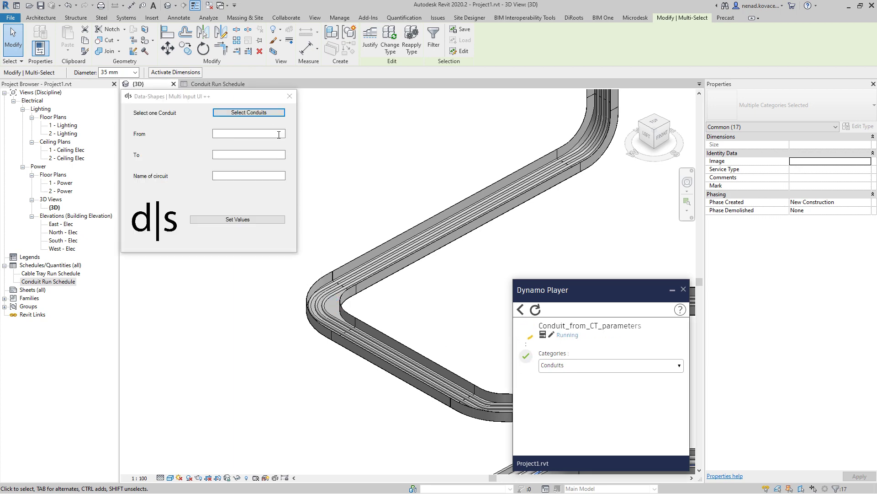
Pick the conduit running along the tray bend for the parameter form
click(267, 113)
scroll(342, 284, up, 2)
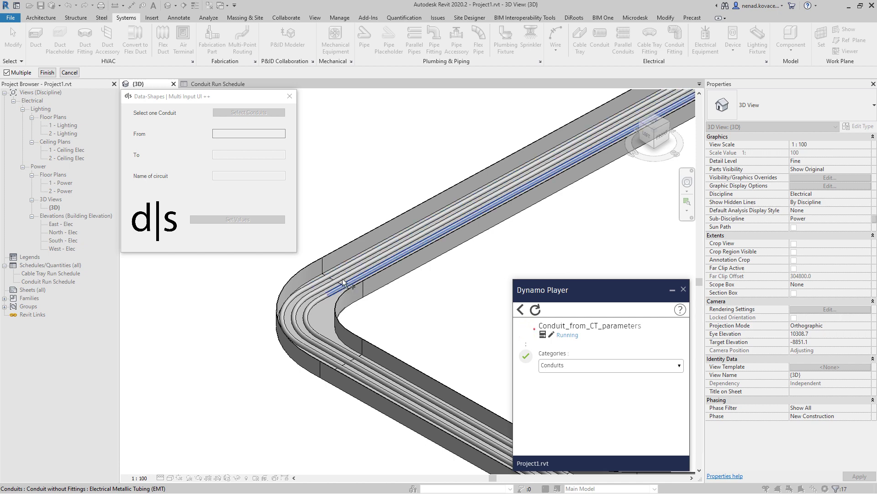
click(343, 281)
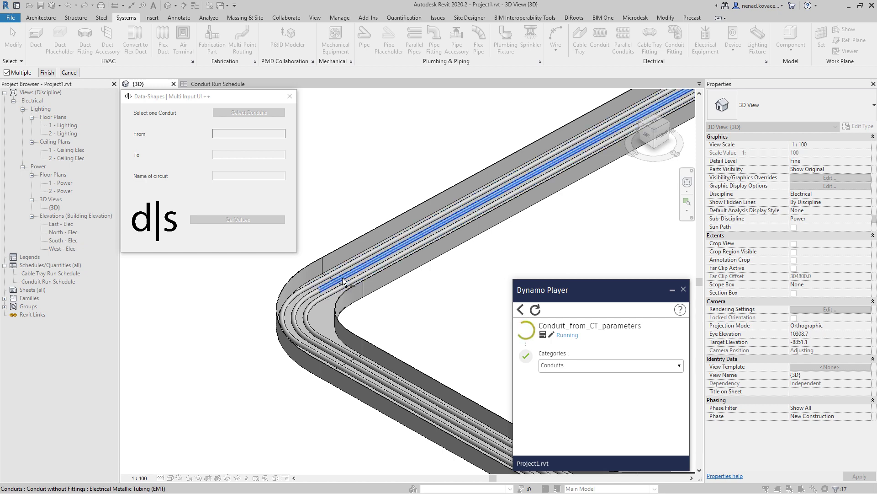
click(47, 73)
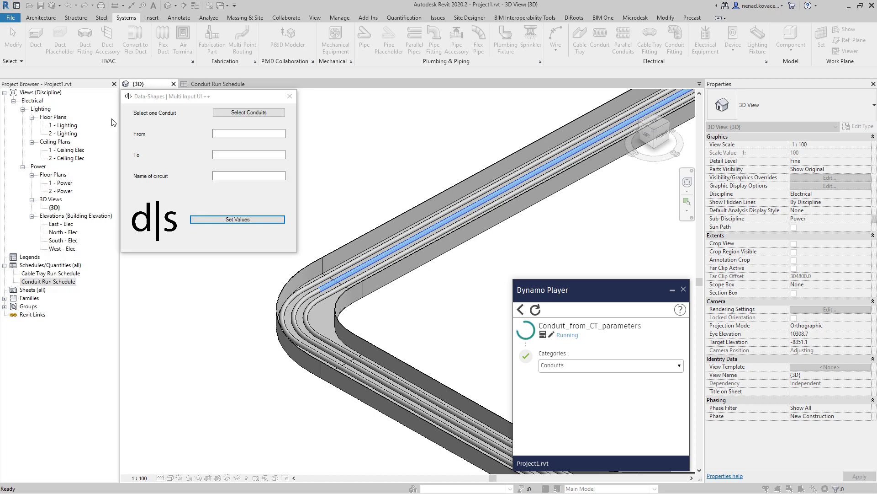
Set the conduit's From to 7, To to 9 and circuit name to 12
click(235, 134)
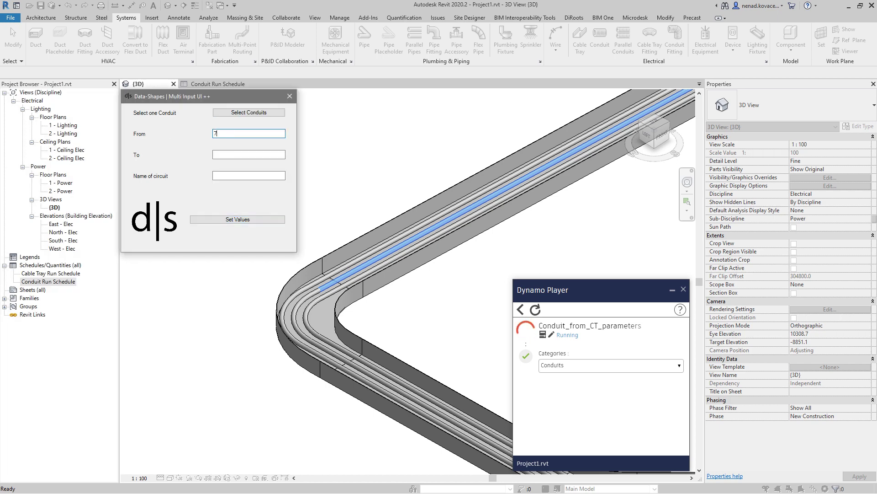
key(Tab)
text(9)
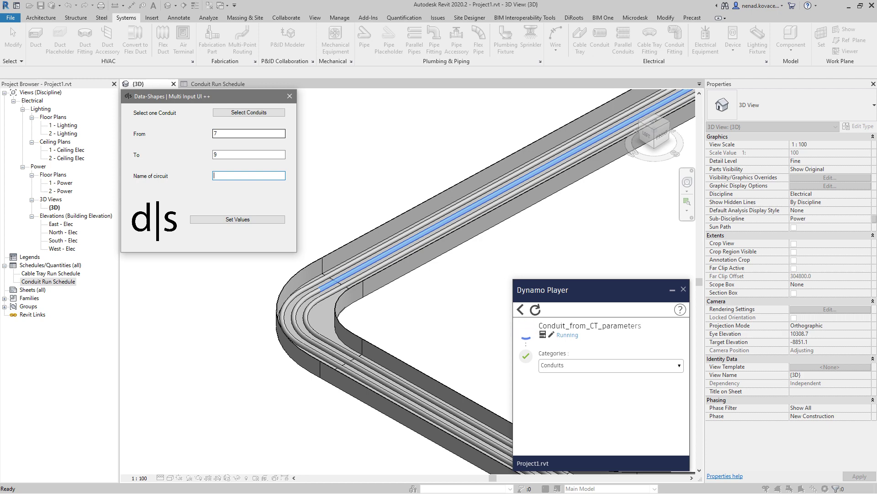
text(12)
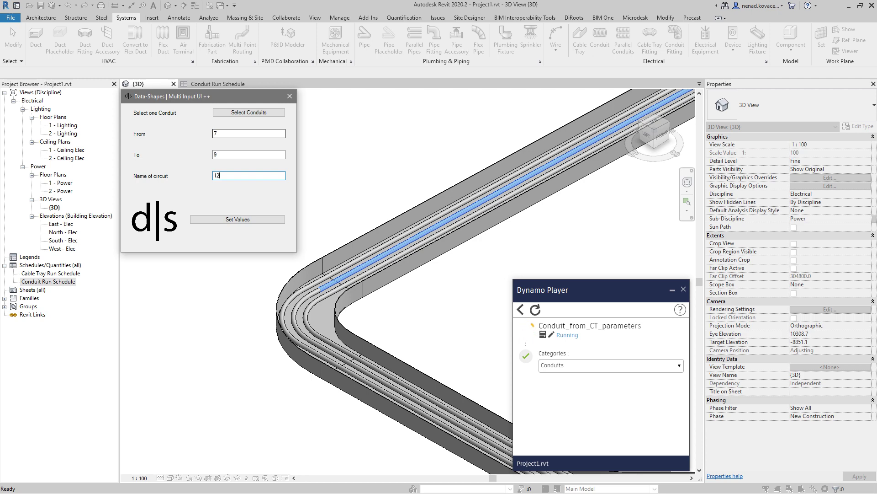
click(237, 219)
Highlight the From 7 schedule row's conduit in the 3D model, then return Dynamo Player to its script list
key(ctrl+Tab)
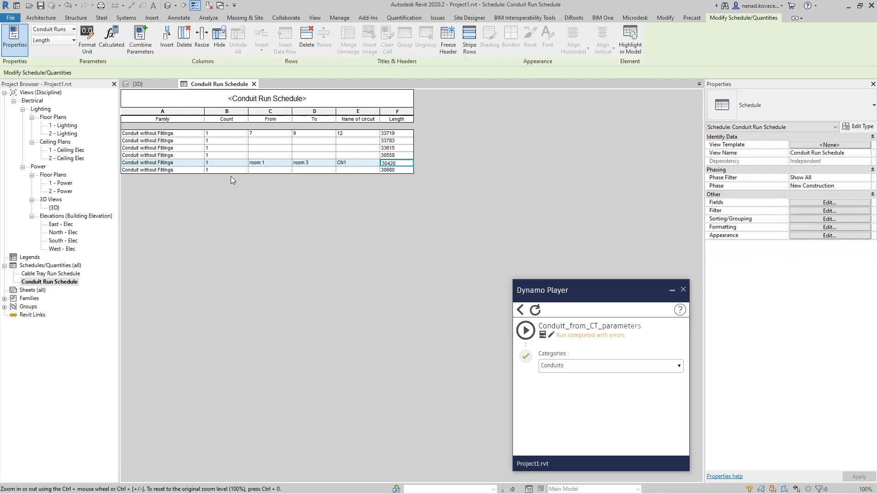
click(267, 133)
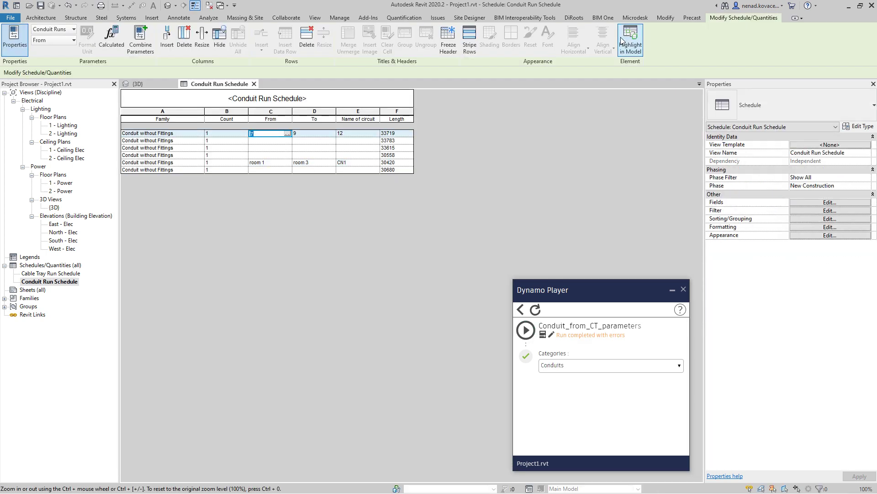
click(627, 39)
click(333, 227)
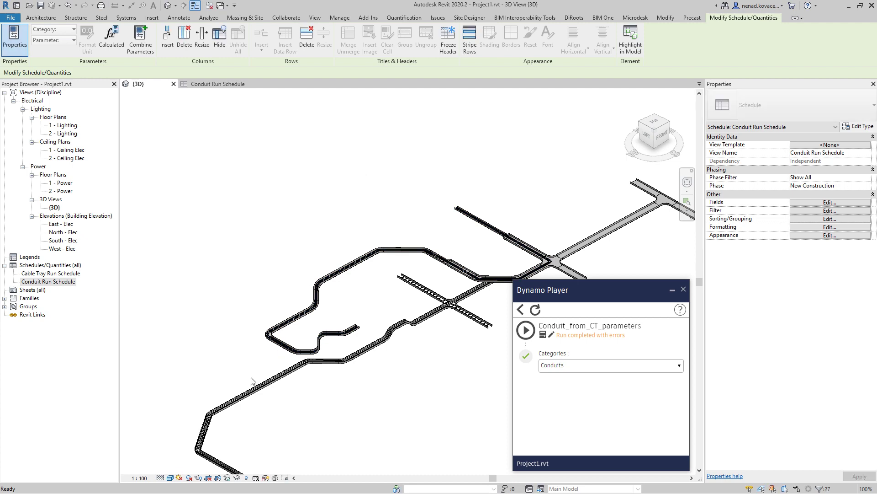
scroll(277, 333, up, 5)
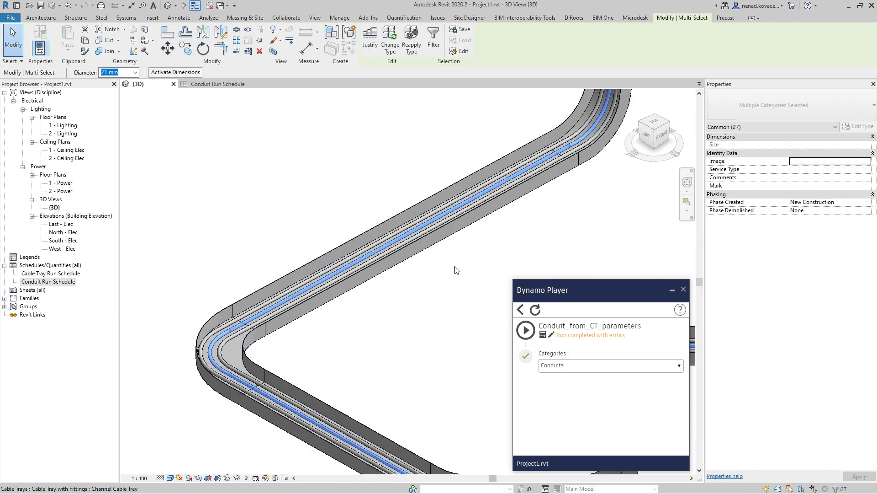
scroll(354, 338, down, 5)
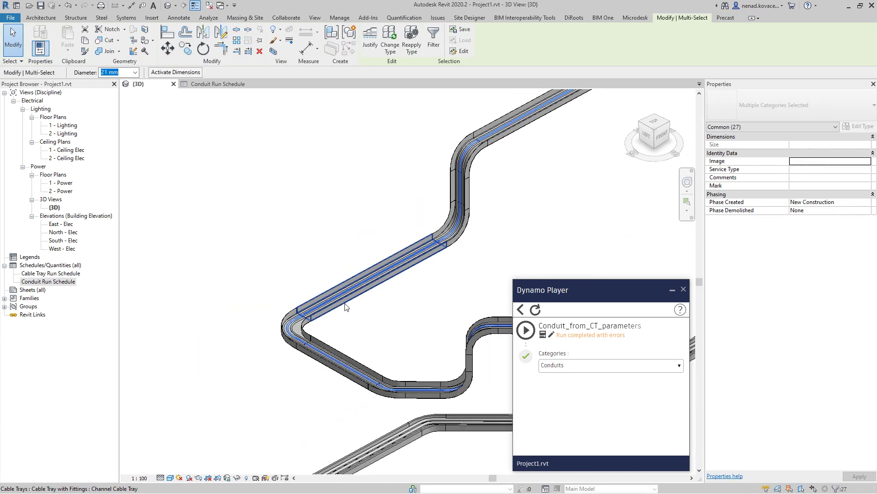
middle_drag(363, 341, 315, 321)
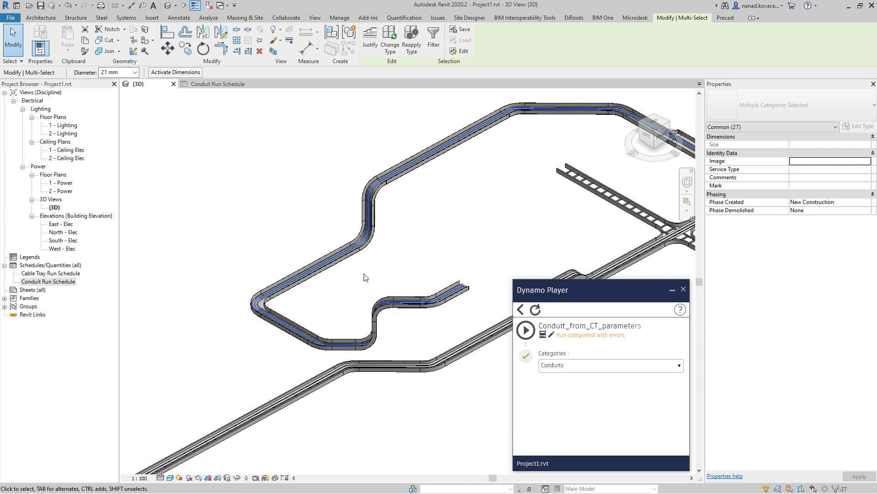
click(520, 309)
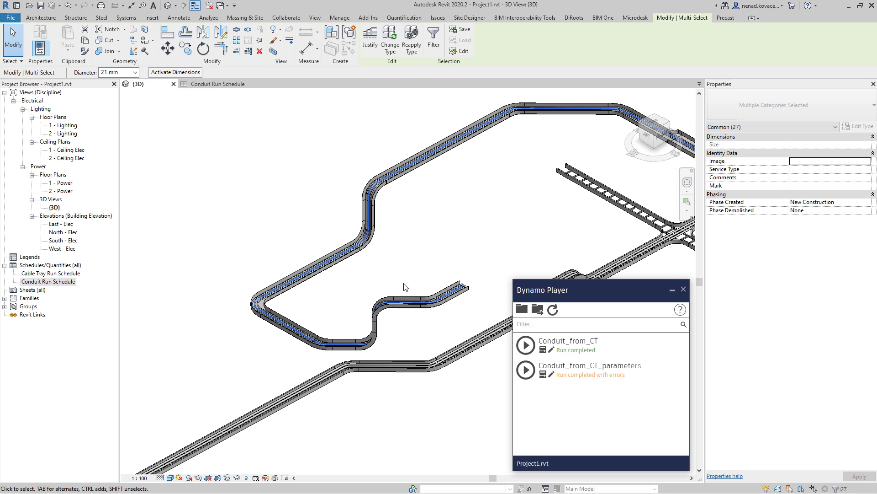
scroll(406, 278, down, 2)
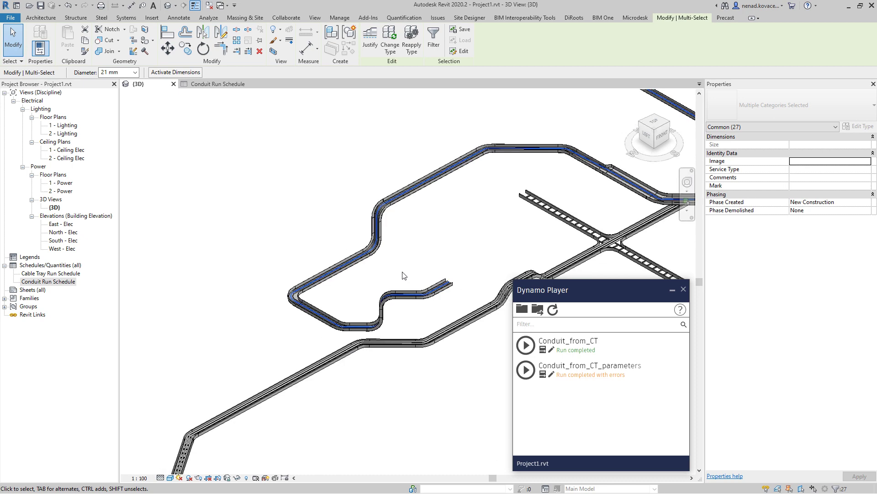